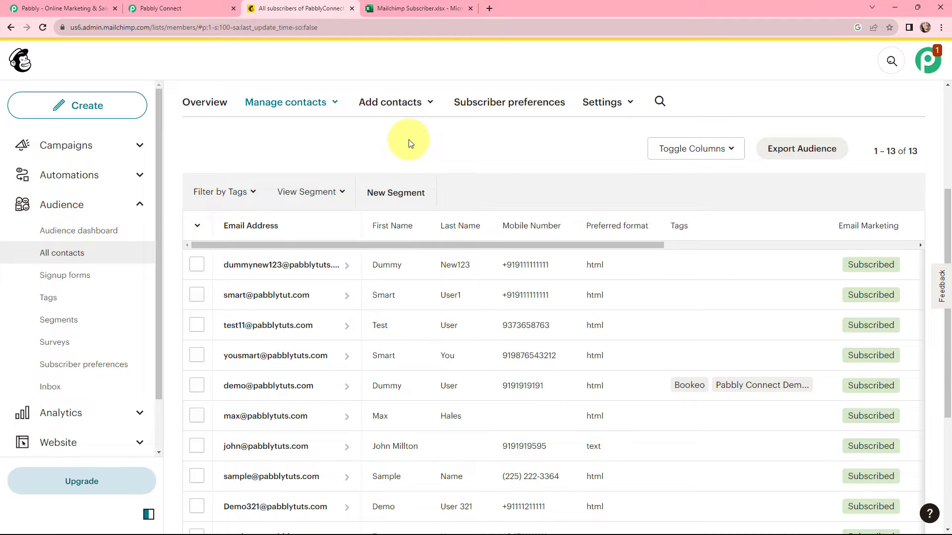
# - Look over the subscriber rows in the Mailchimp Subscriber workbook and the Mailchimp contact list
pyautogui.click(419, 8)
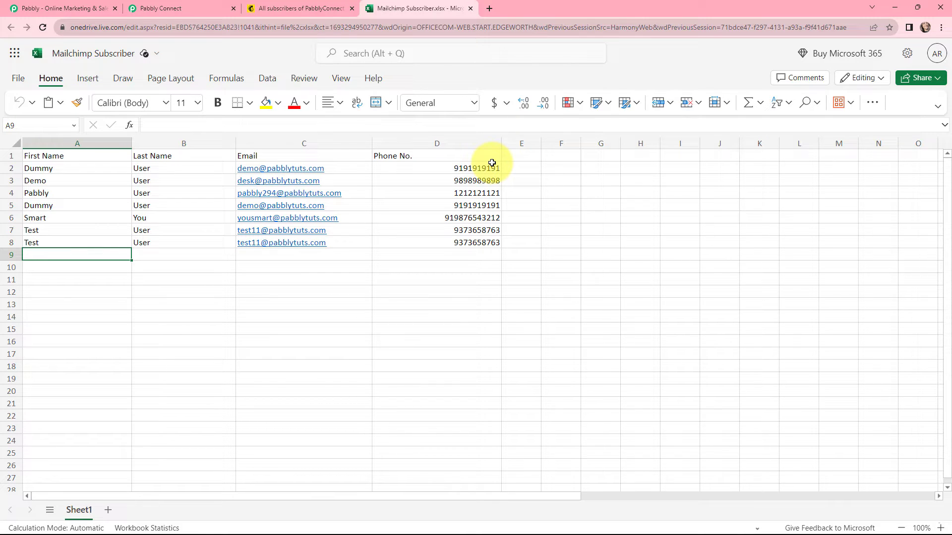
pyautogui.click(317, 8)
# - Sign in from the Pabbly website and open the Pabbly Connect application
pyautogui.hotkey('ctrl', '1')
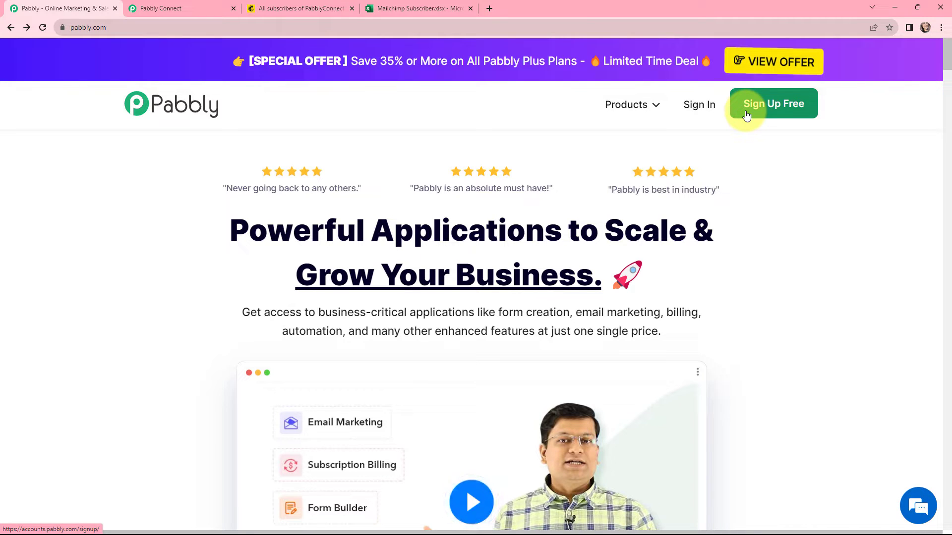
pyautogui.click(703, 109)
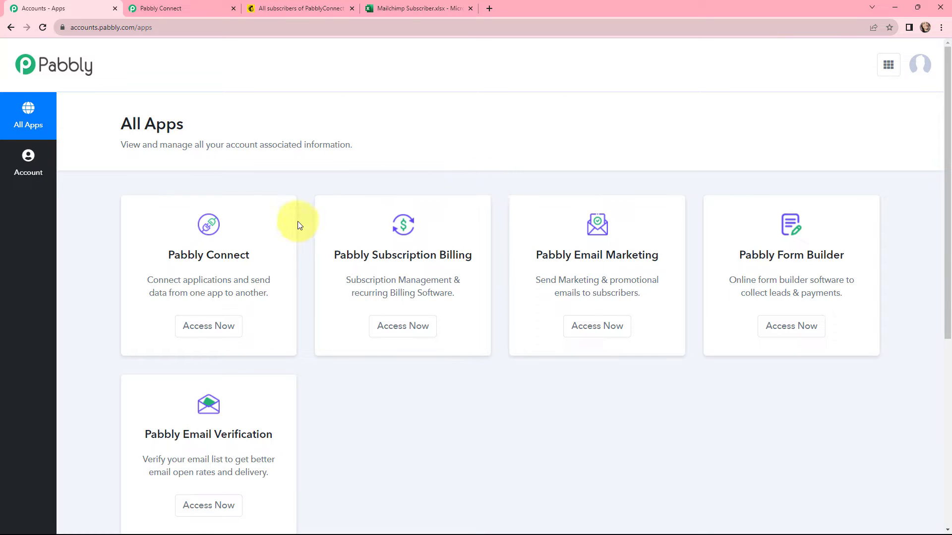
pyautogui.click(206, 327)
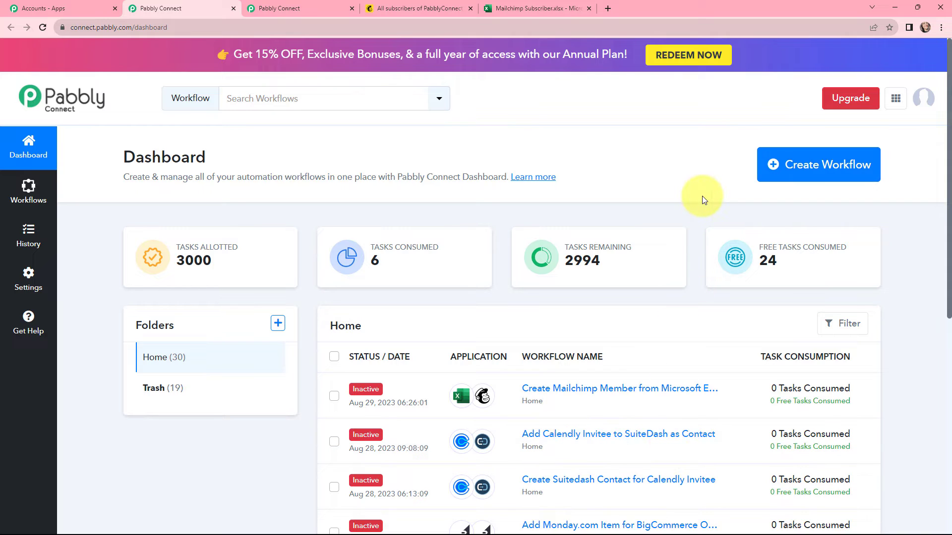
# - Create a workflow named "Create Mailchimp Member from Microsoft Excel Row"
pyautogui.click(804, 170)
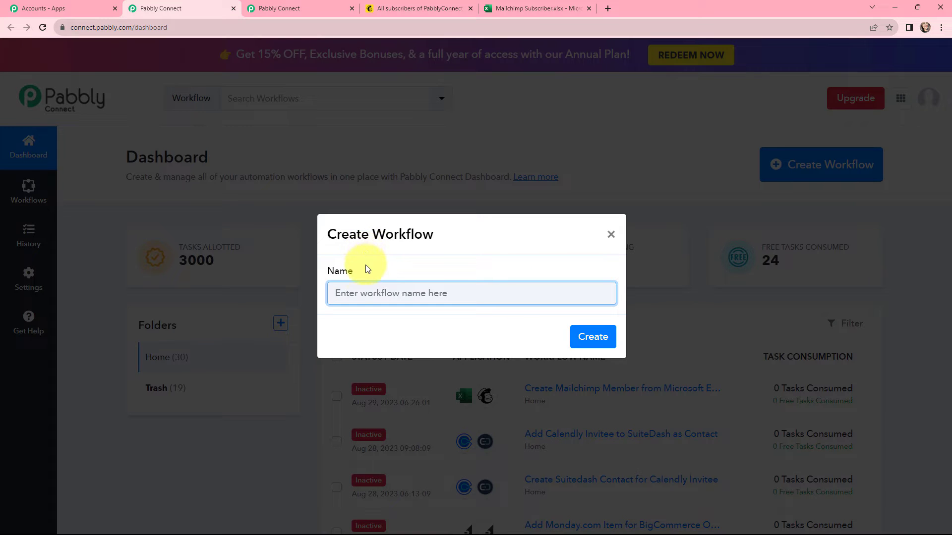
pyautogui.write('Create Mailchimp Member from Microsoft Excel Row')
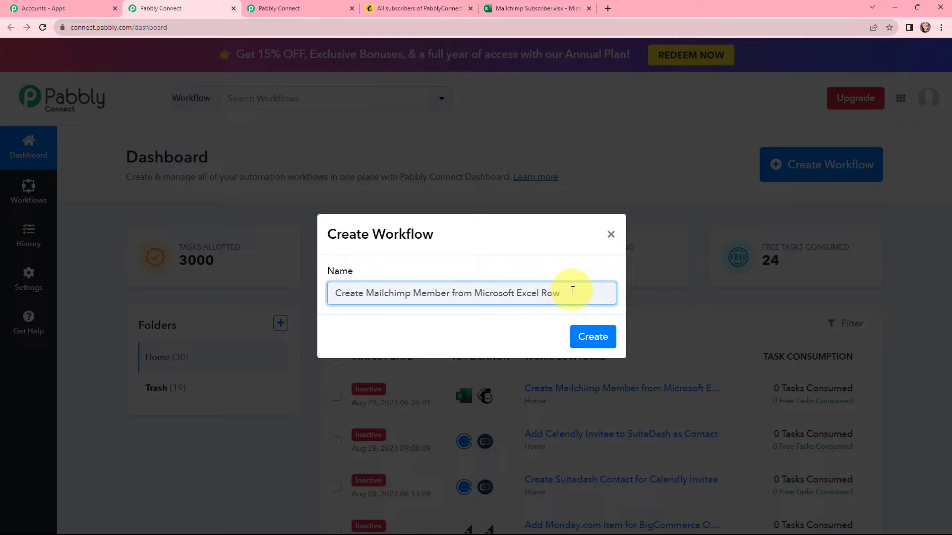
pyautogui.click(588, 336)
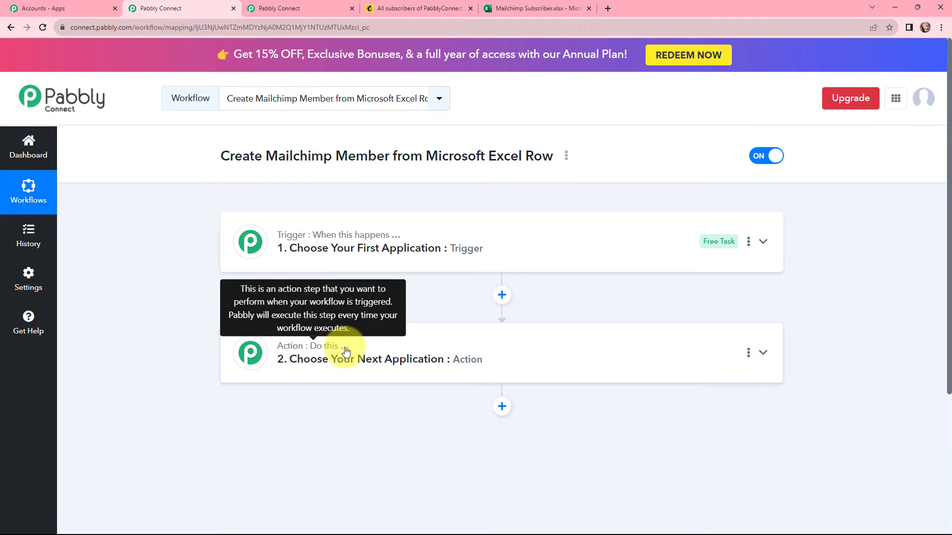
# - Set the workflow's trigger application to Microsoft Excel with the New Row in Worksheet event
pyautogui.click(388, 242)
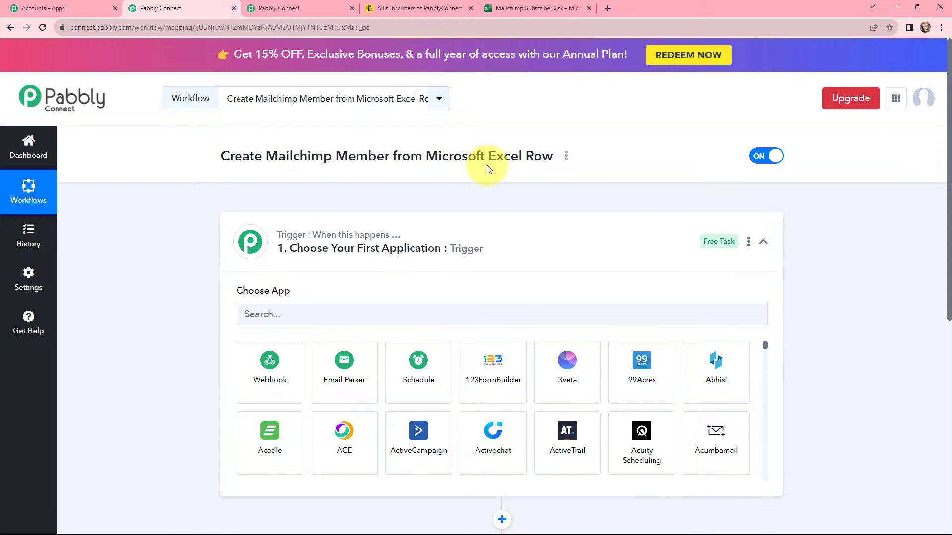
pyautogui.scroll(-1, 389, 269)
pyautogui.click(389, 269)
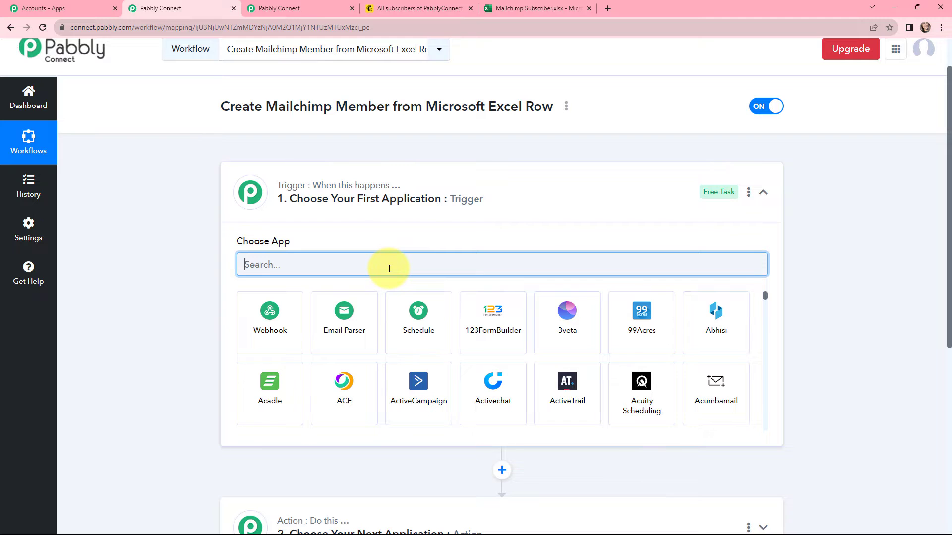
pyautogui.write('exce')
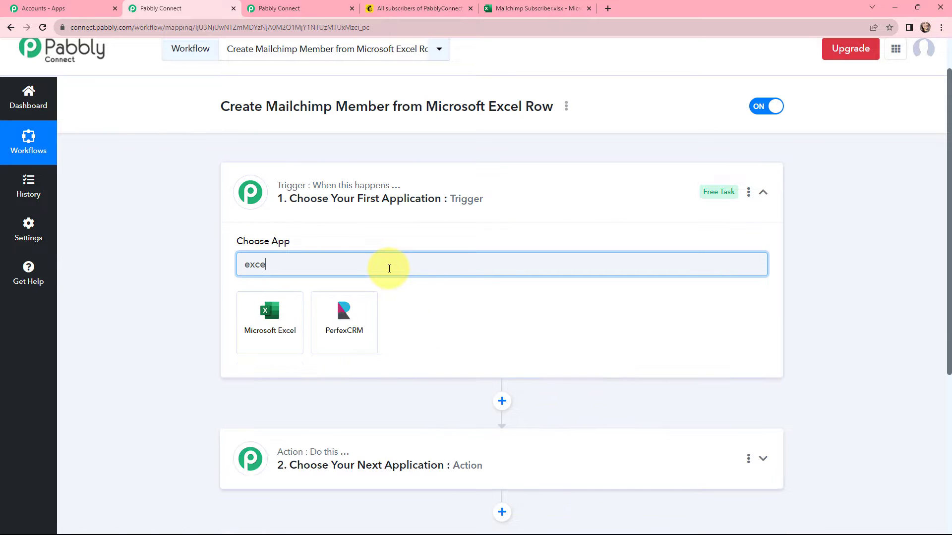
pyautogui.click(275, 320)
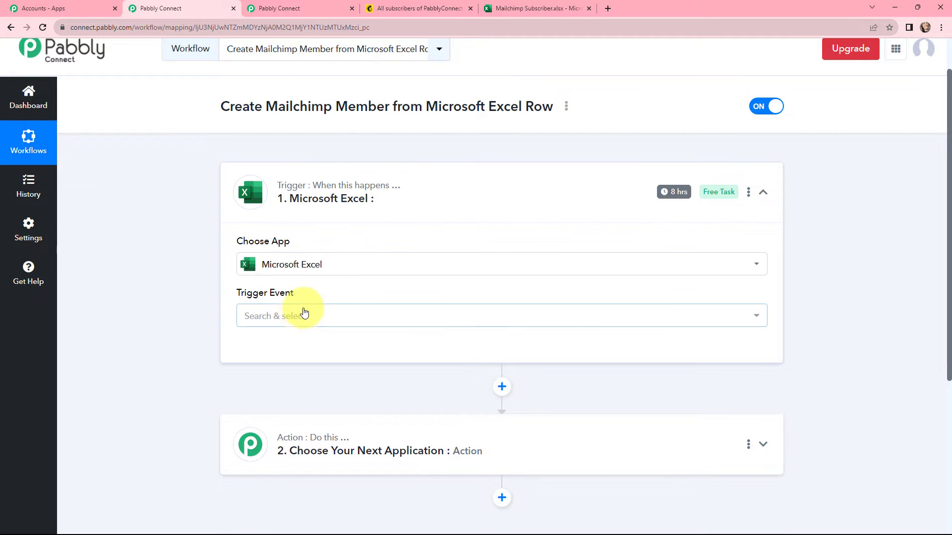
pyautogui.click(299, 315)
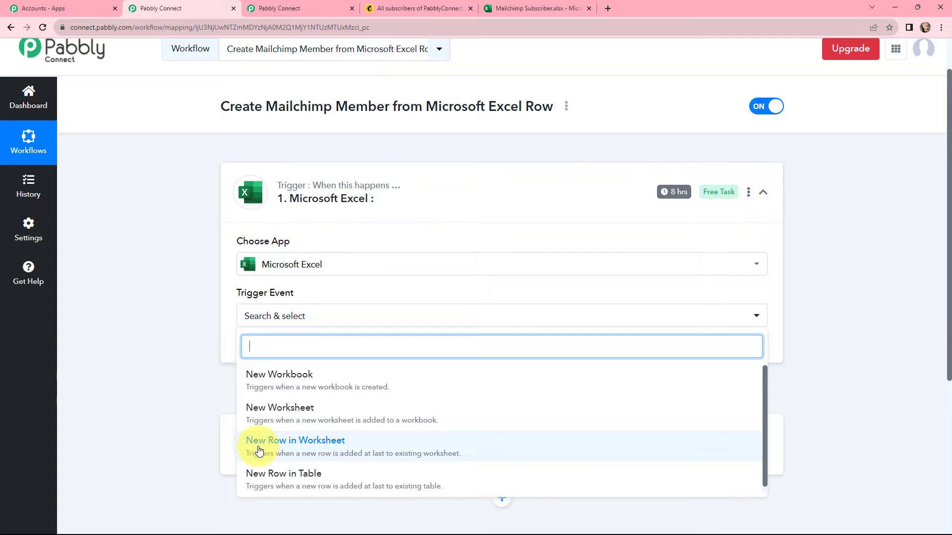
pyautogui.click(366, 447)
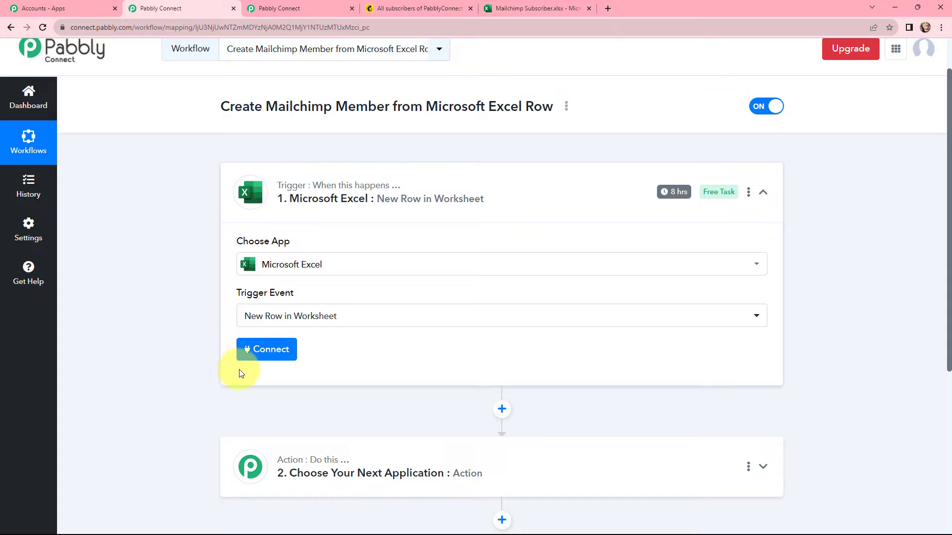
# - Connect the trigger through a new Microsoft Excel connection and select the Mailchimp Subscriber.xlsx workbook with worksheet Sheet1
pyautogui.click(265, 351)
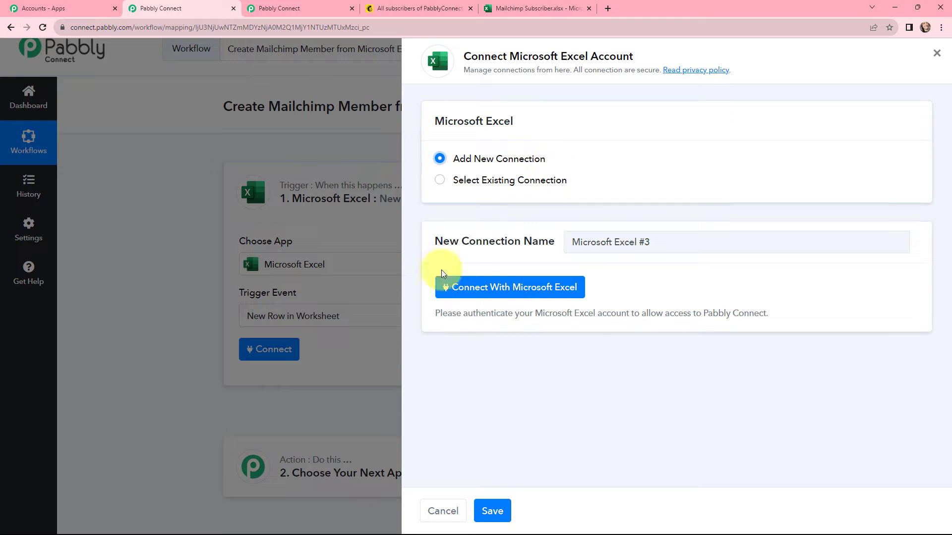
pyautogui.click(496, 288)
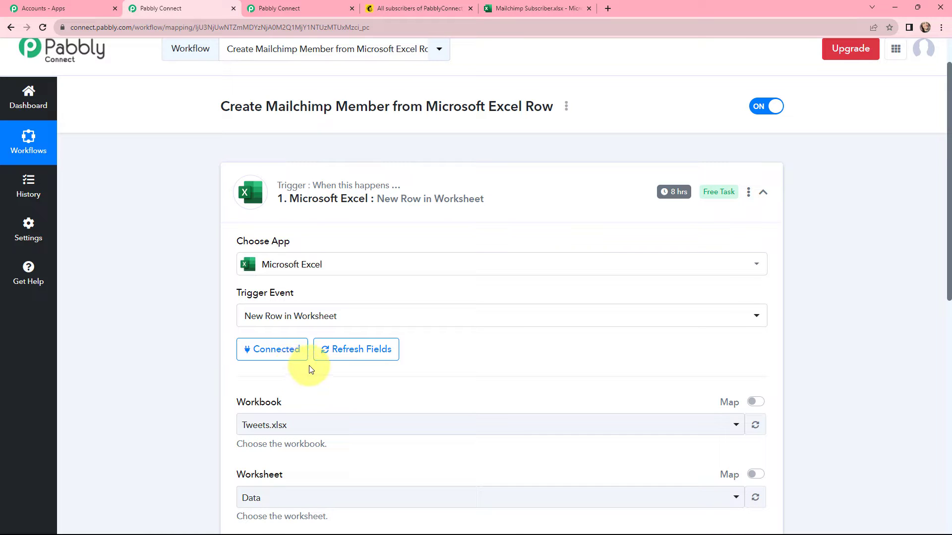
pyautogui.scroll(-3, 471, 354)
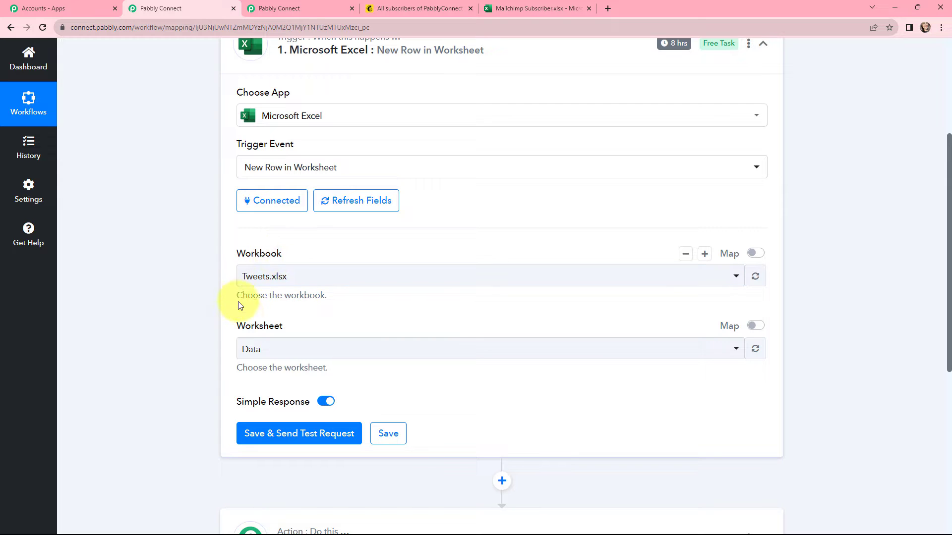
pyautogui.click(540, 13)
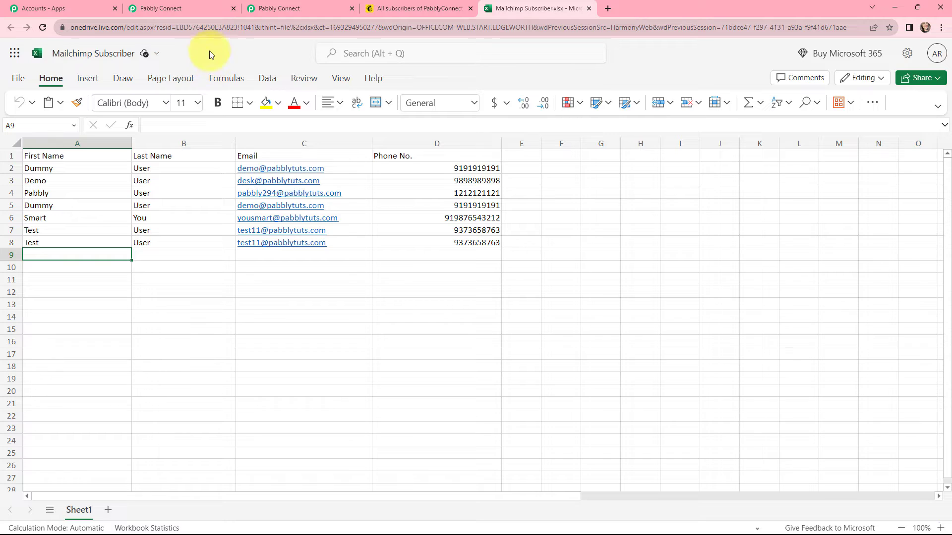
pyautogui.click(184, 7)
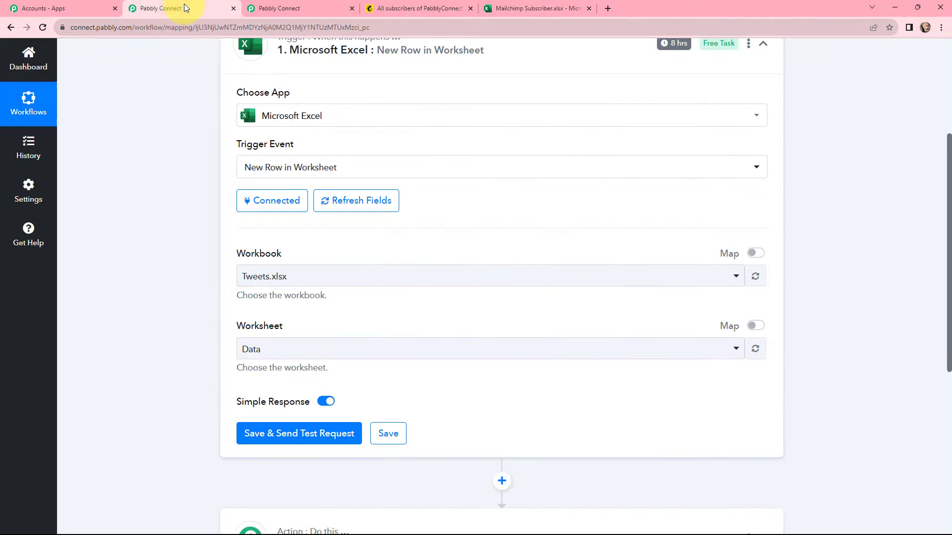
pyautogui.click(378, 278)
pyautogui.write('mail')
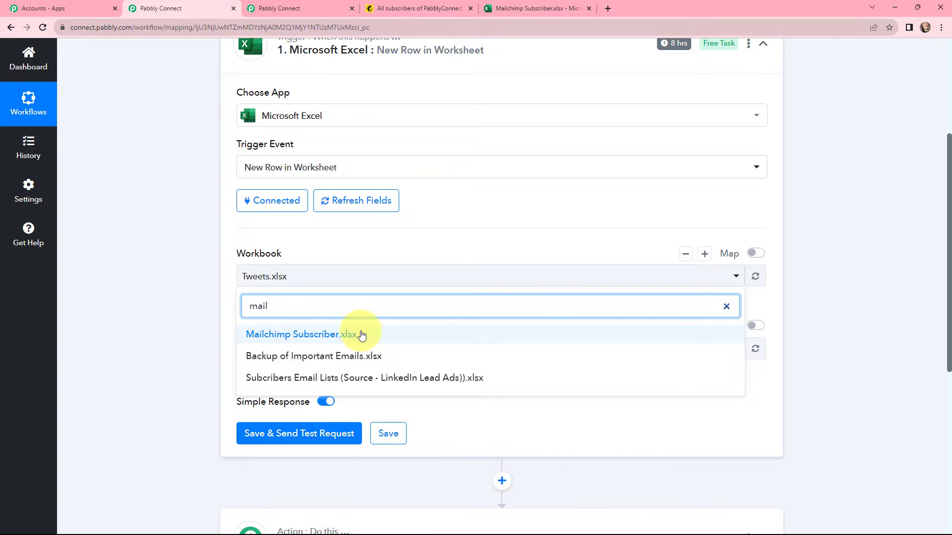
pyautogui.click(362, 335)
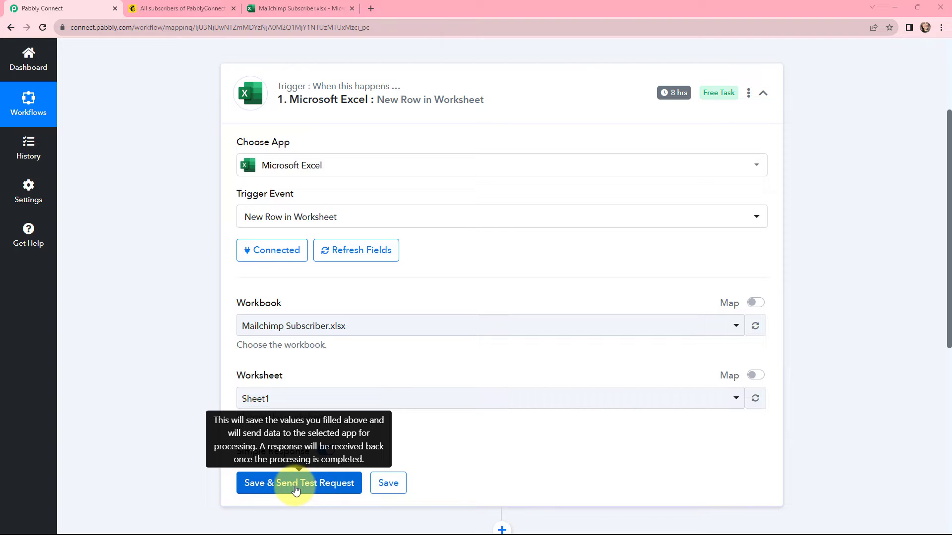
# - Save the trigger, send a test request, and compare the received response with the last row of the Excel sheet
pyautogui.click(256, 484)
pyautogui.scroll(-5, 521, 376)
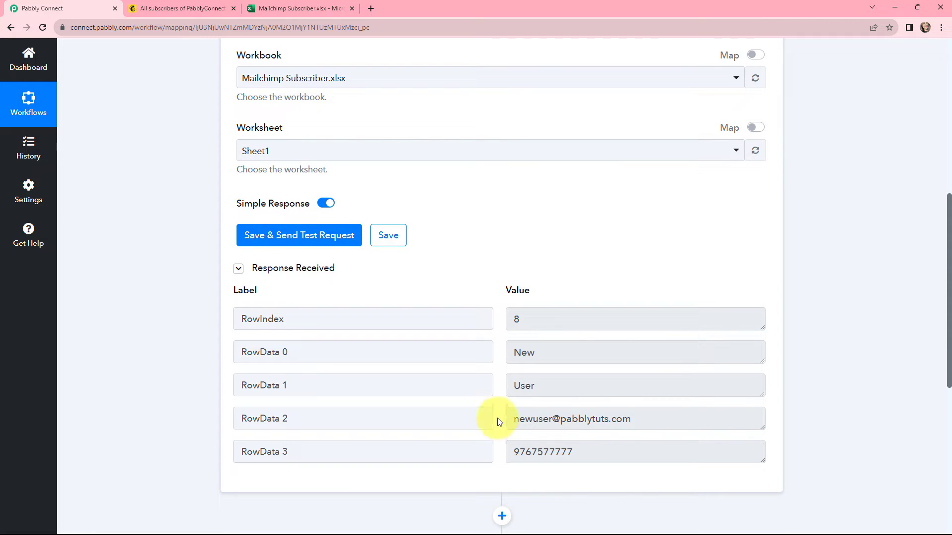
pyautogui.click(298, 8)
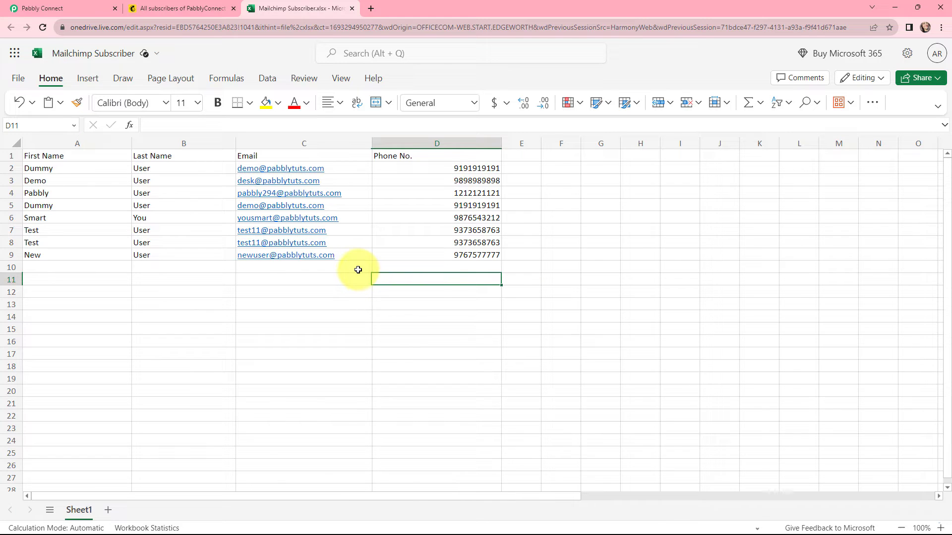
pyautogui.click(55, 6)
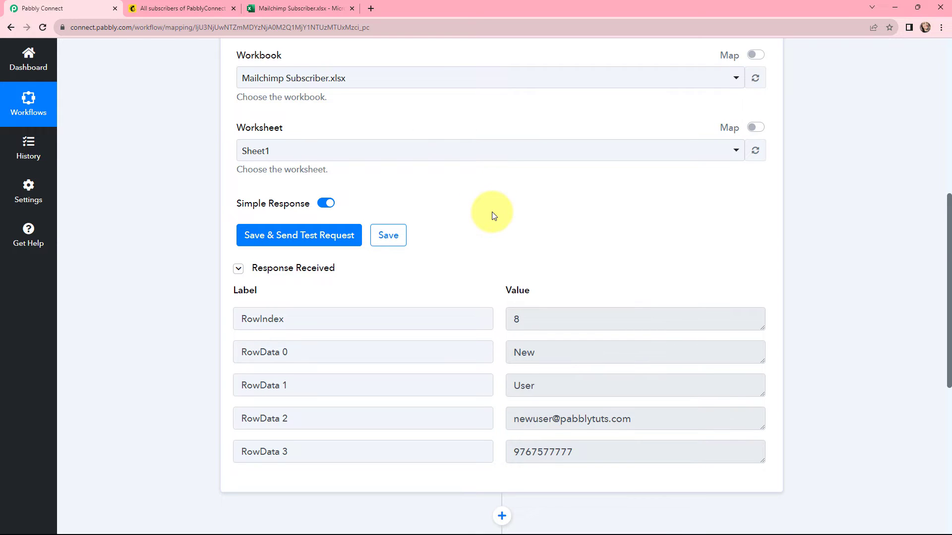
# - Set the workflow's action application to Mailchimp with the Find Member event
pyautogui.scroll(-6, 493, 213)
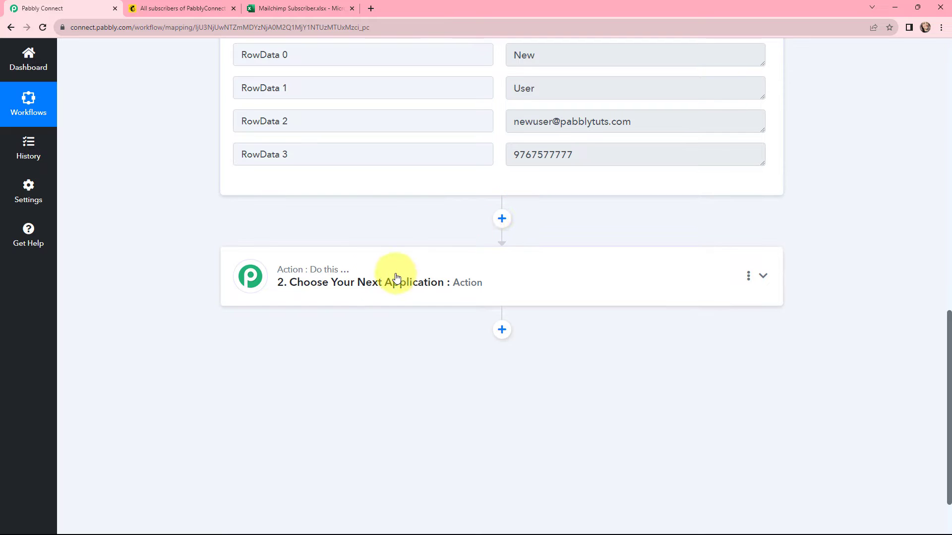
pyautogui.click(377, 282)
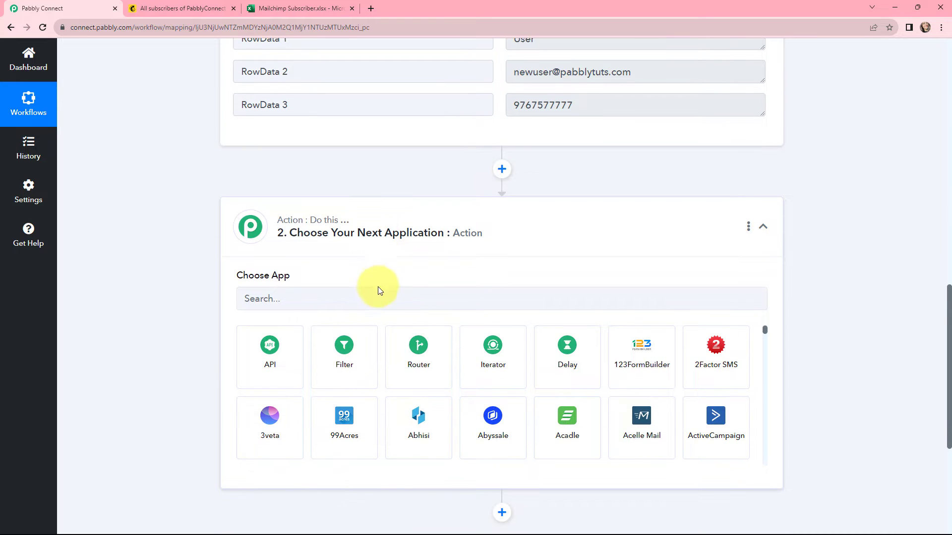
pyautogui.click(375, 293)
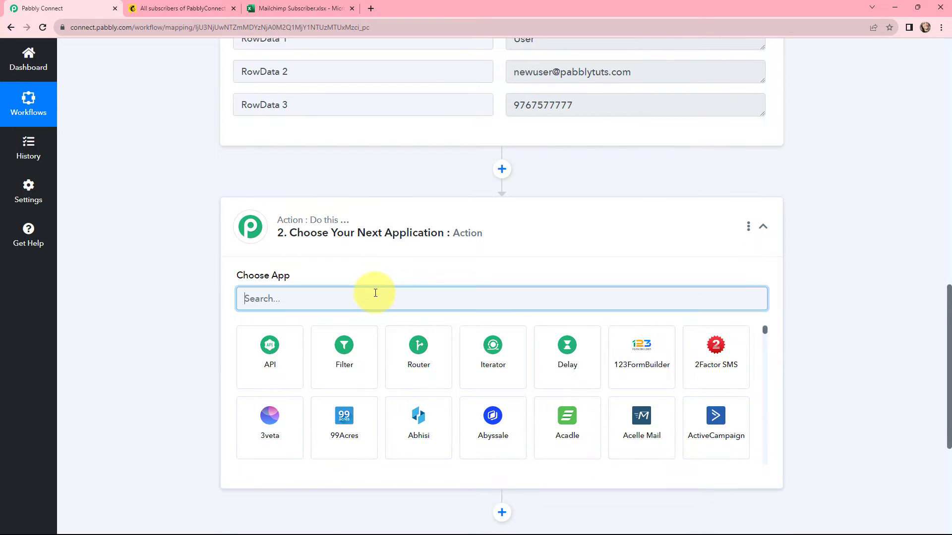
pyautogui.write('mailch')
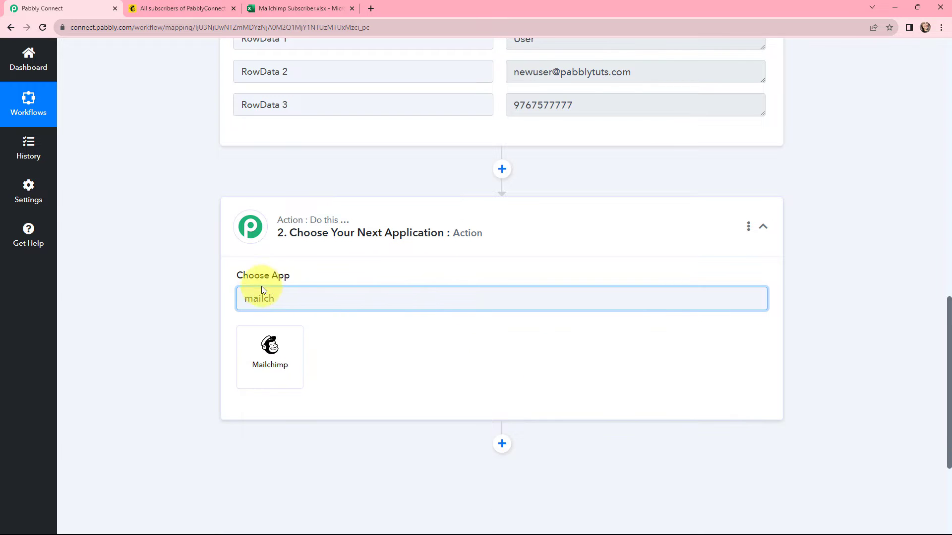
pyautogui.click(258, 350)
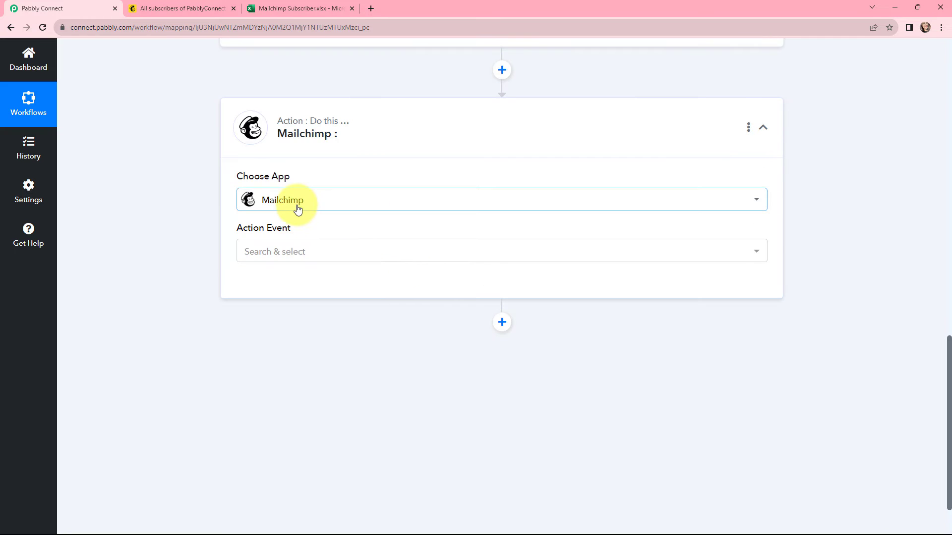
pyautogui.click(315, 249)
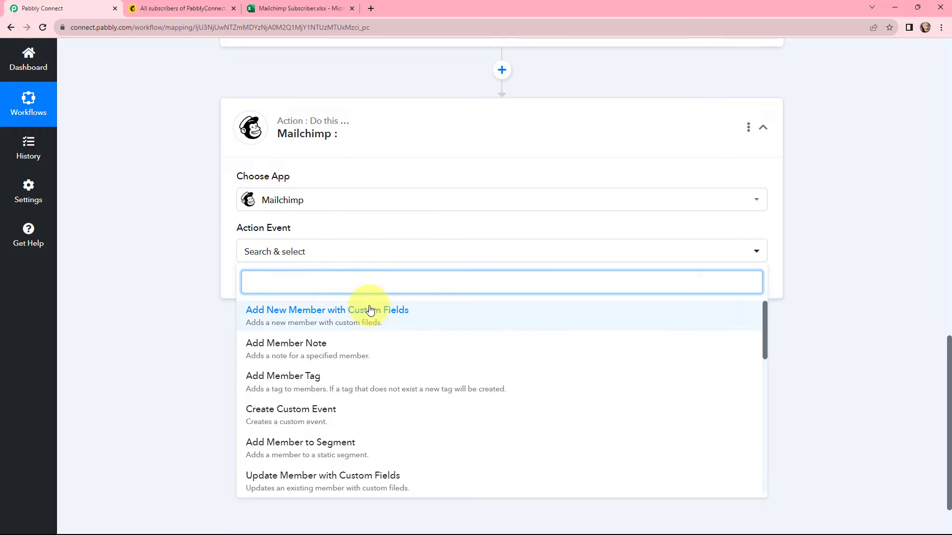
pyautogui.scroll(-4, 350, 427)
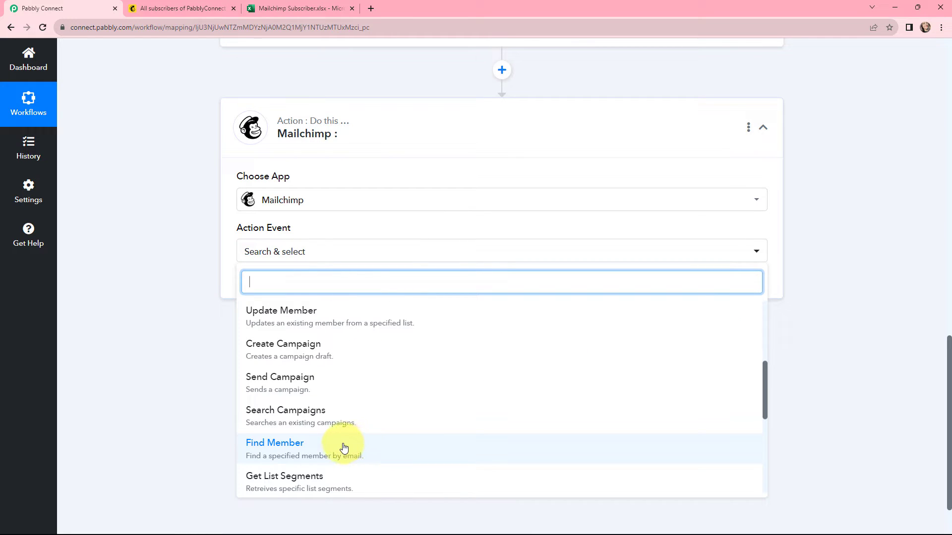
pyautogui.click(304, 450)
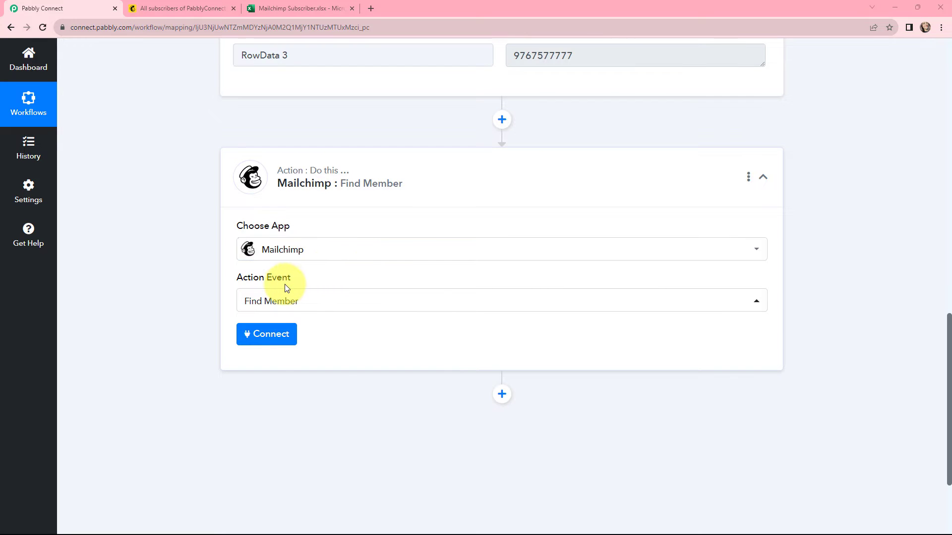
# - Start adding a new Mailchimp connection for the Find Member action, and switch to the Mailchimp account to open its API keys page
pyautogui.click(279, 333)
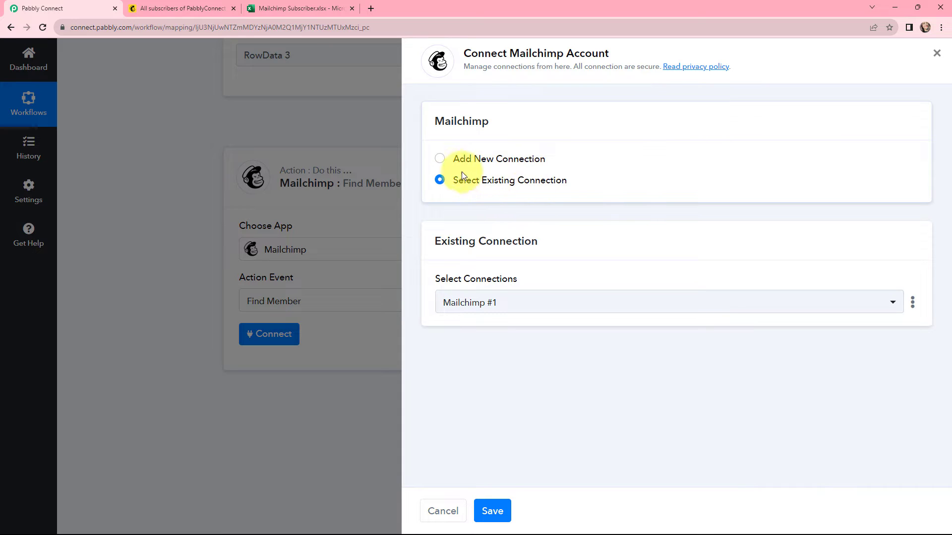
pyautogui.click(441, 159)
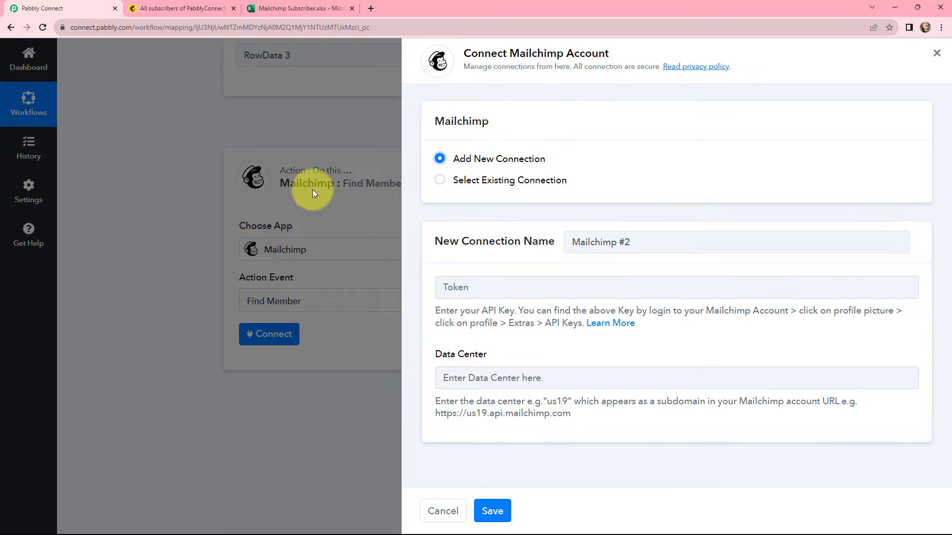
pyautogui.click(168, 3)
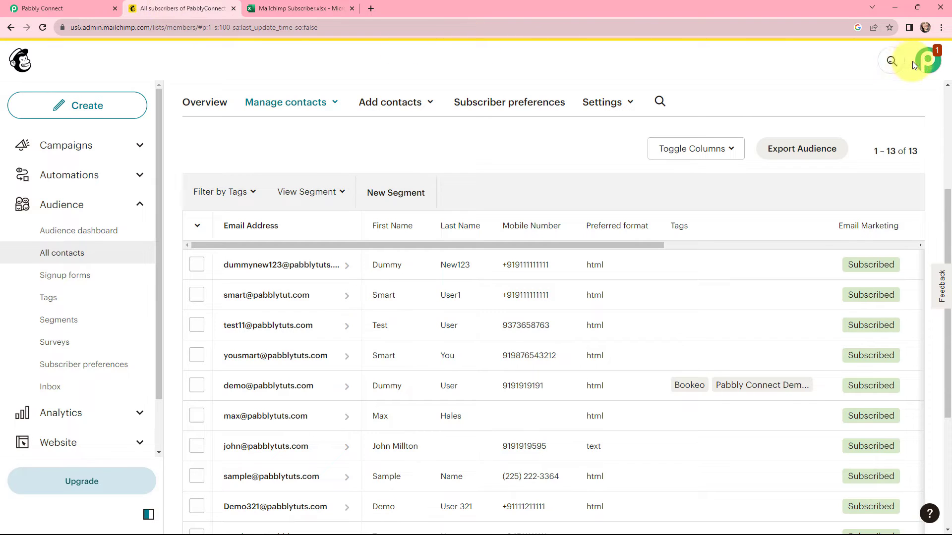
pyautogui.click(928, 62)
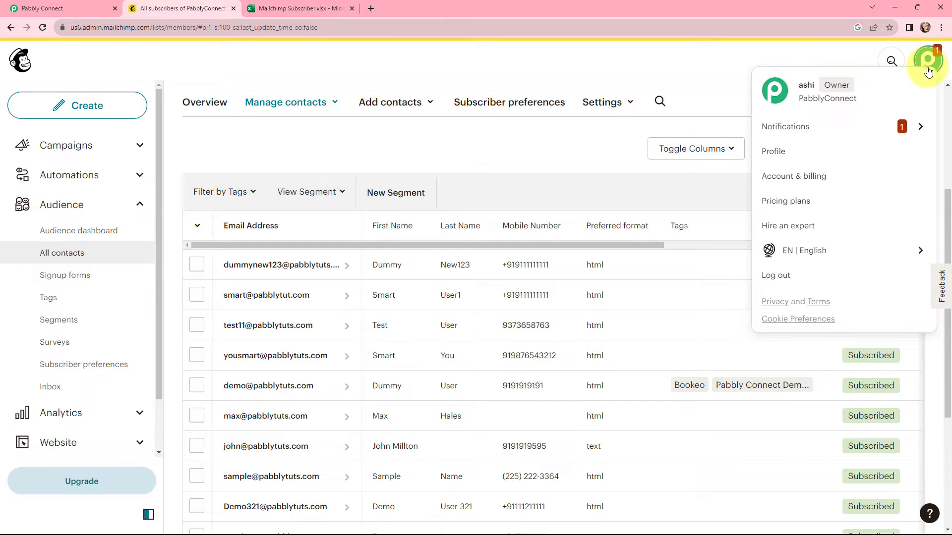
pyautogui.click(775, 158)
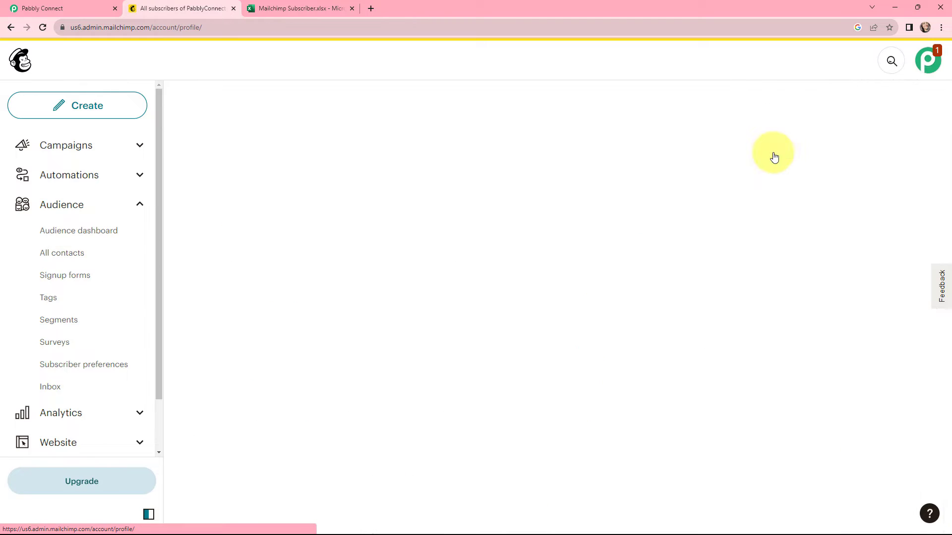
pyautogui.click(458, 195)
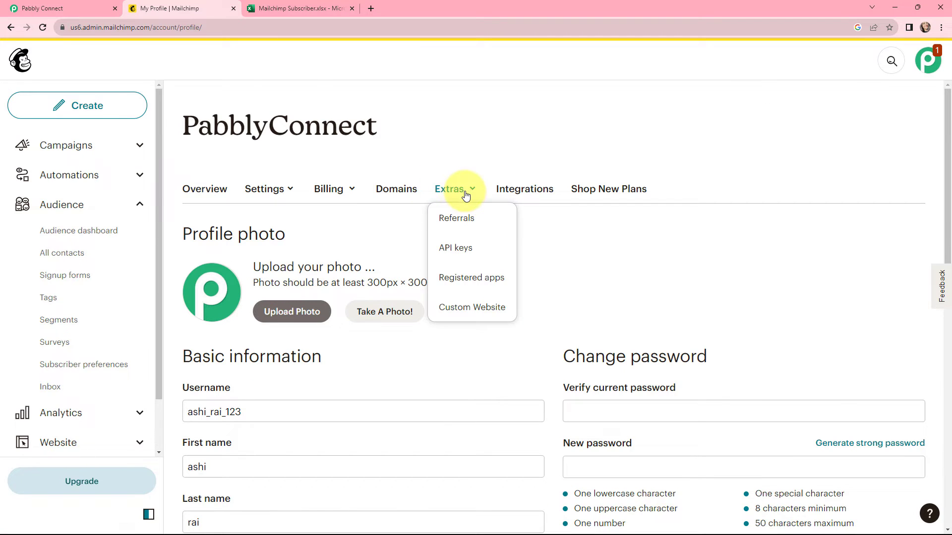
pyautogui.click(467, 250)
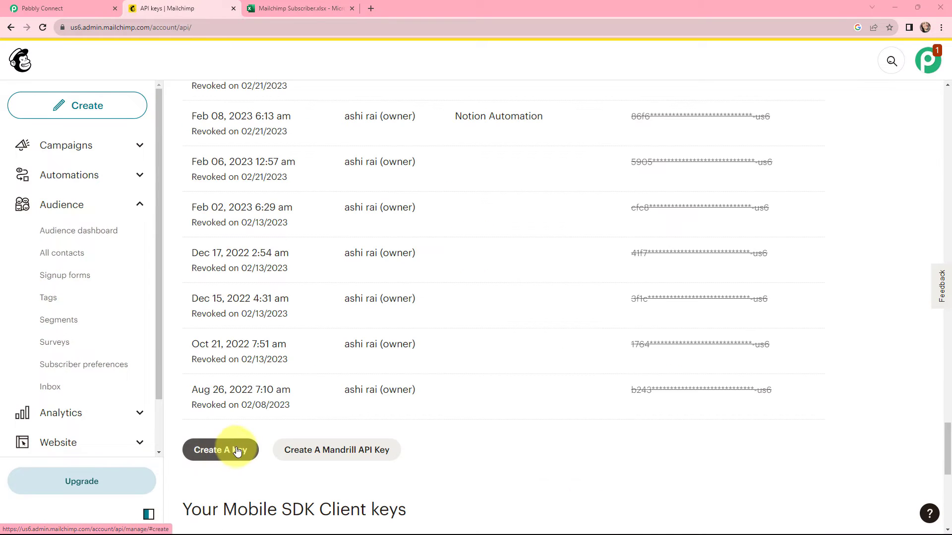
# - Generate a new Mailchimp API key named "Mailchimp List" and copy it to the clipboard
pyautogui.click(208, 452)
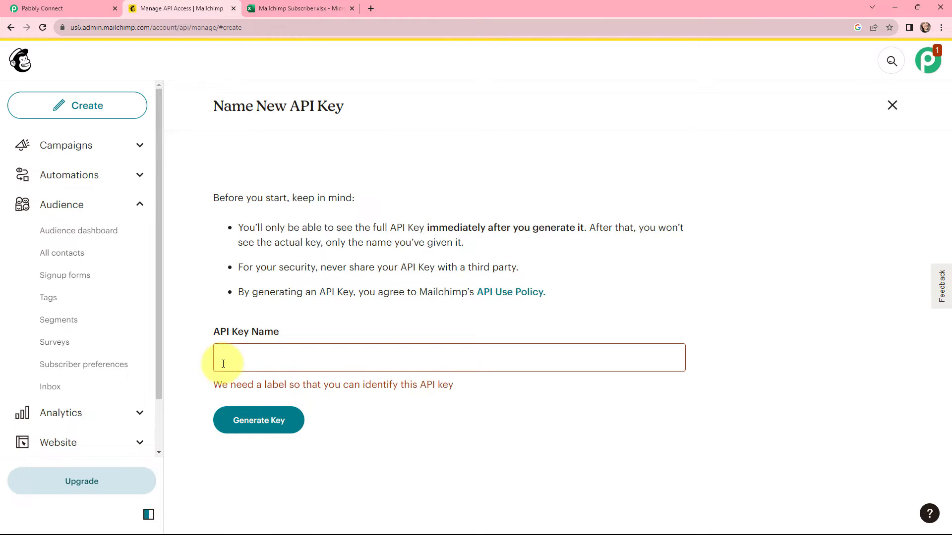
pyautogui.click(264, 363)
pyautogui.click(264, 363)
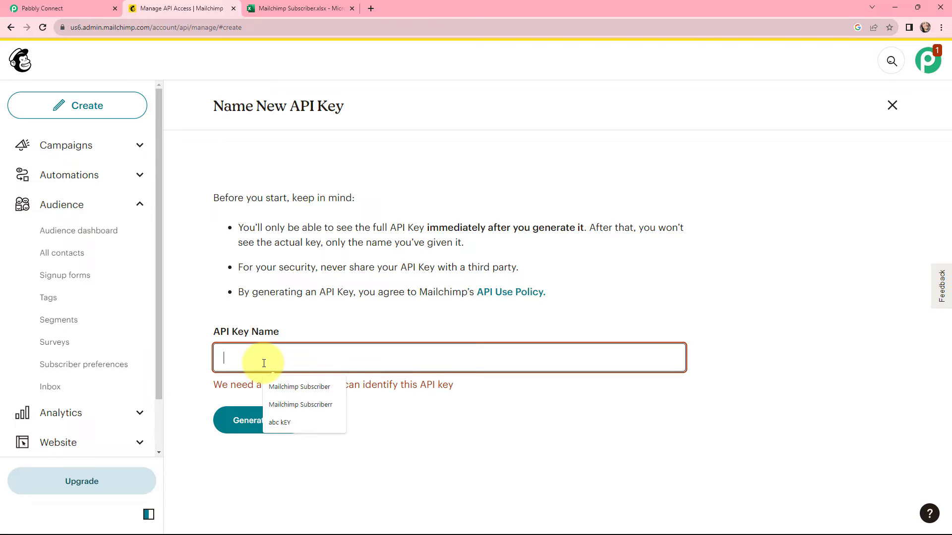
pyautogui.hotkey('ctrl', 'v')
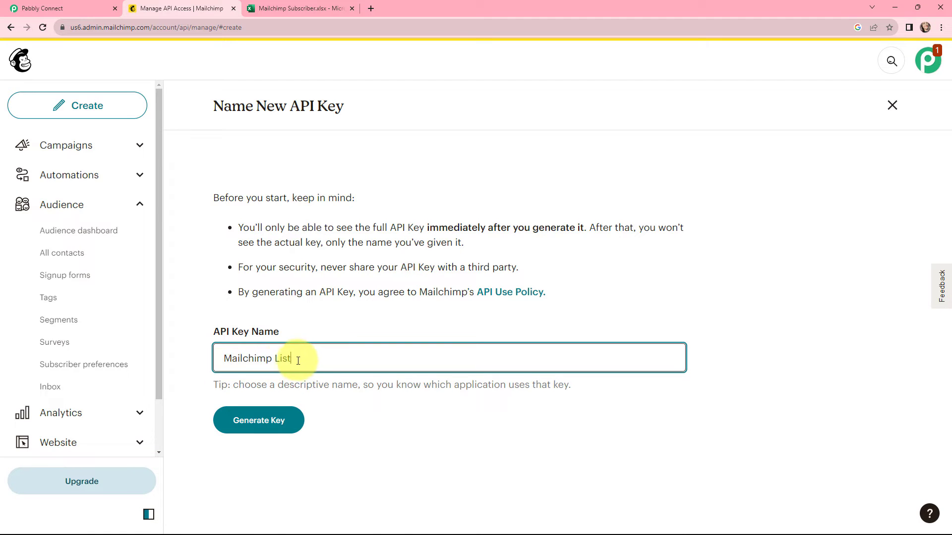
pyautogui.click(259, 421)
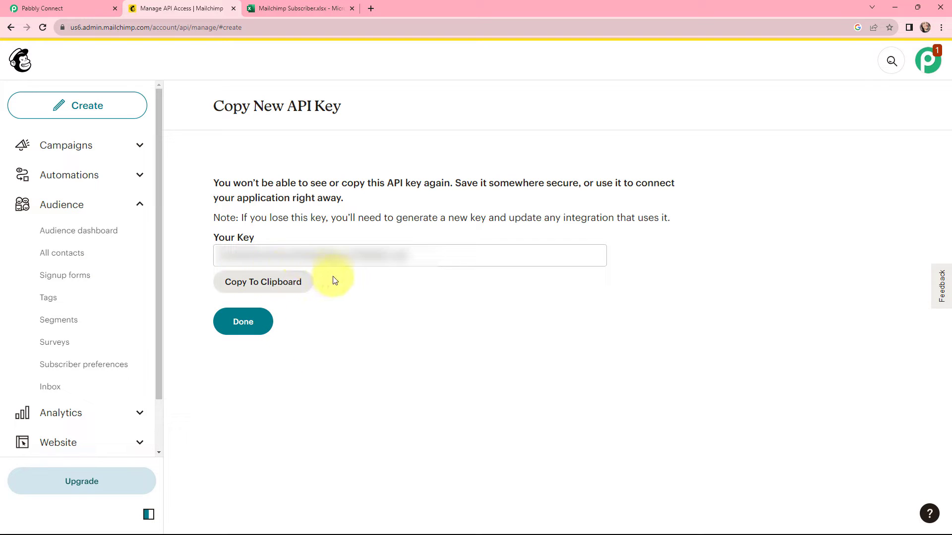
pyautogui.click(259, 286)
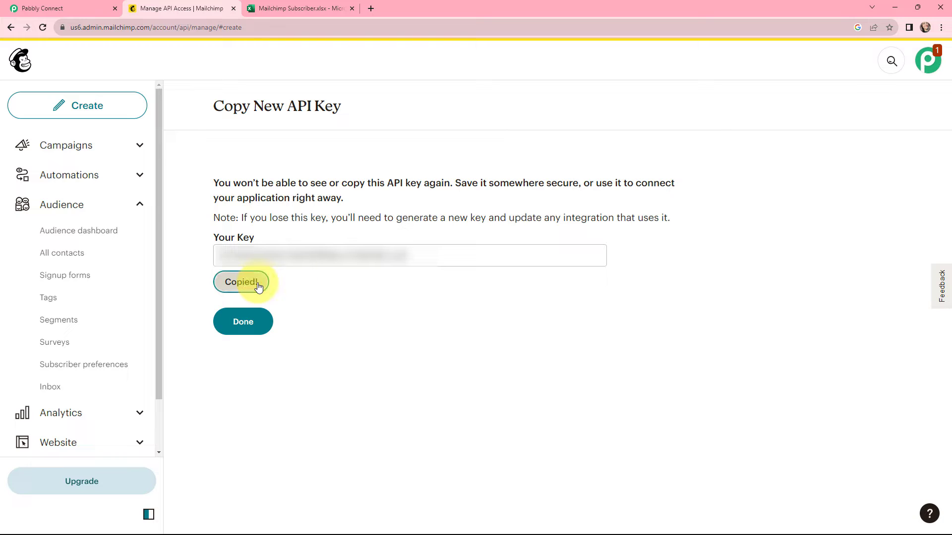
pyautogui.click(256, 322)
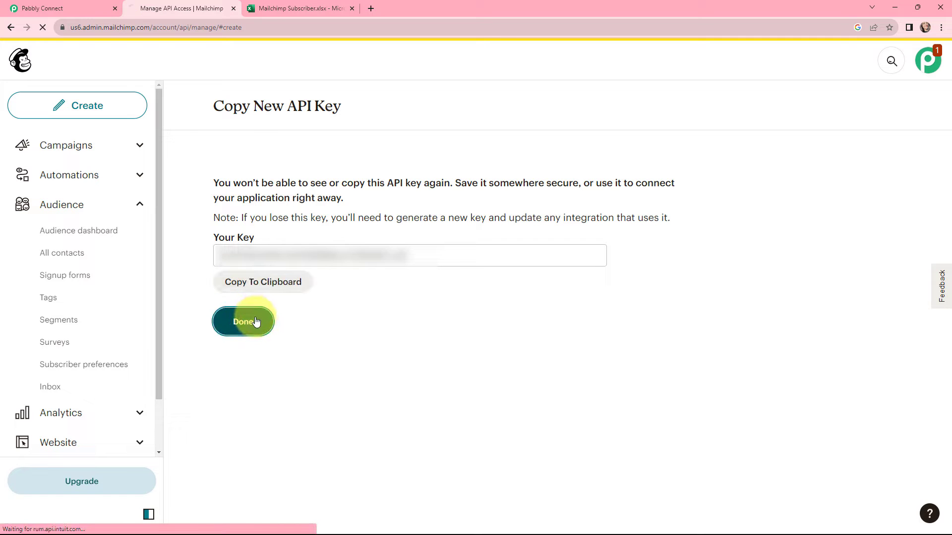
# - Return to Pabbly Connect and paste the copied API key as the token of the new Mailchimp connection
pyautogui.click(50, 7)
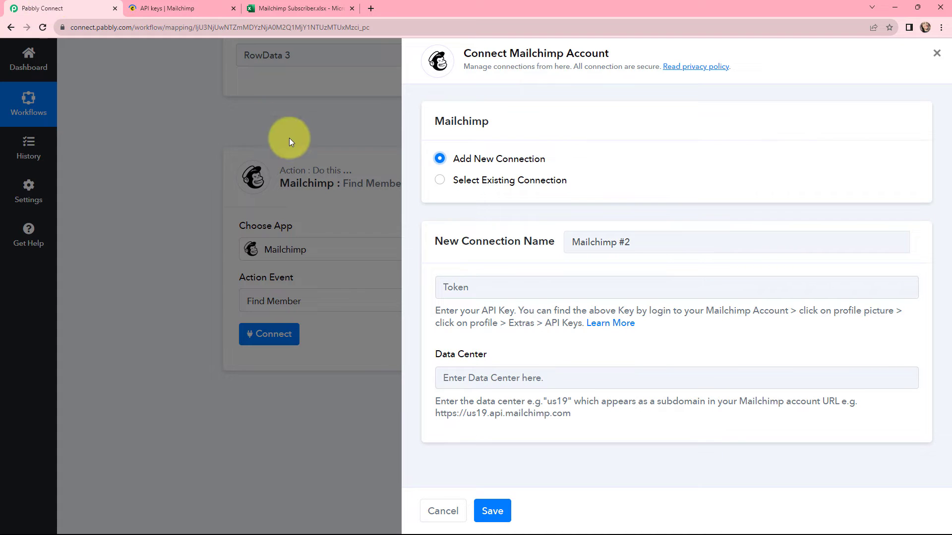
pyautogui.click(620, 287)
pyautogui.hotkey('ctrl', 'v')
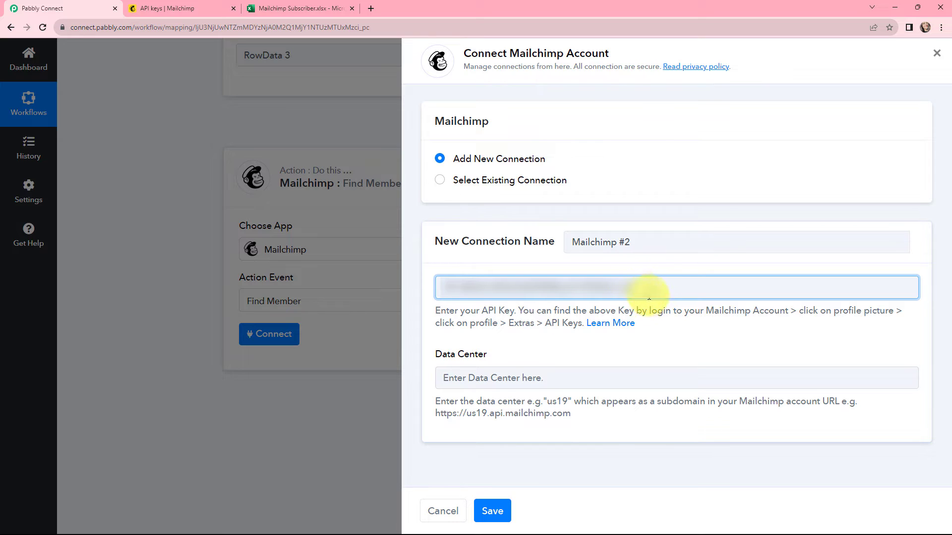
# - Copy the data center subdomain from the Mailchimp account URL, enter us6 as the connection's data center, and save the connection
pyautogui.click(529, 381)
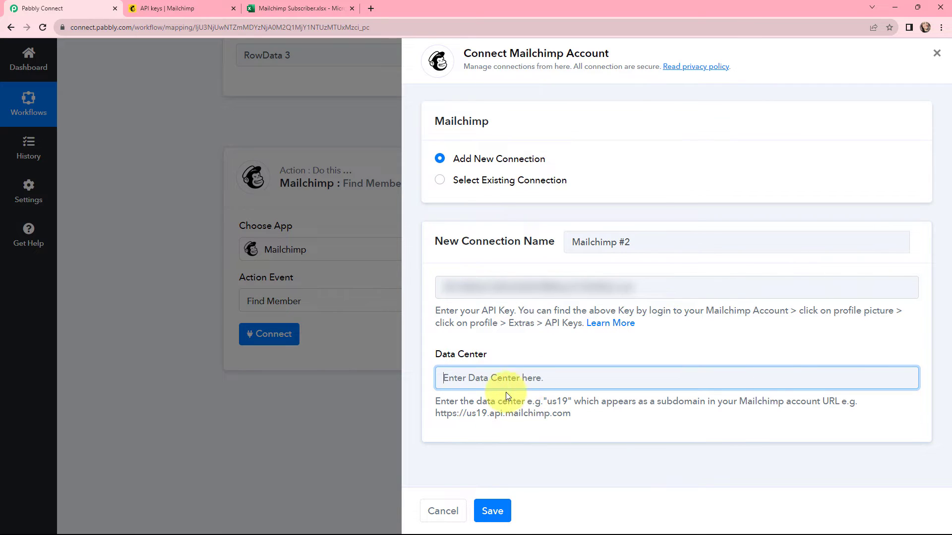
pyautogui.moveTo(436, 401); pyautogui.dragTo(577, 418)
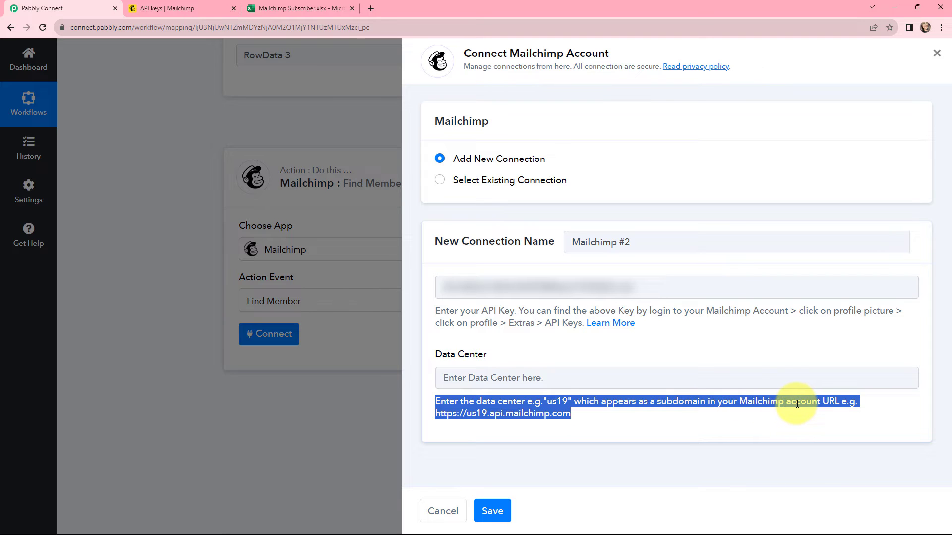
pyautogui.click(159, 7)
pyautogui.click(100, 28)
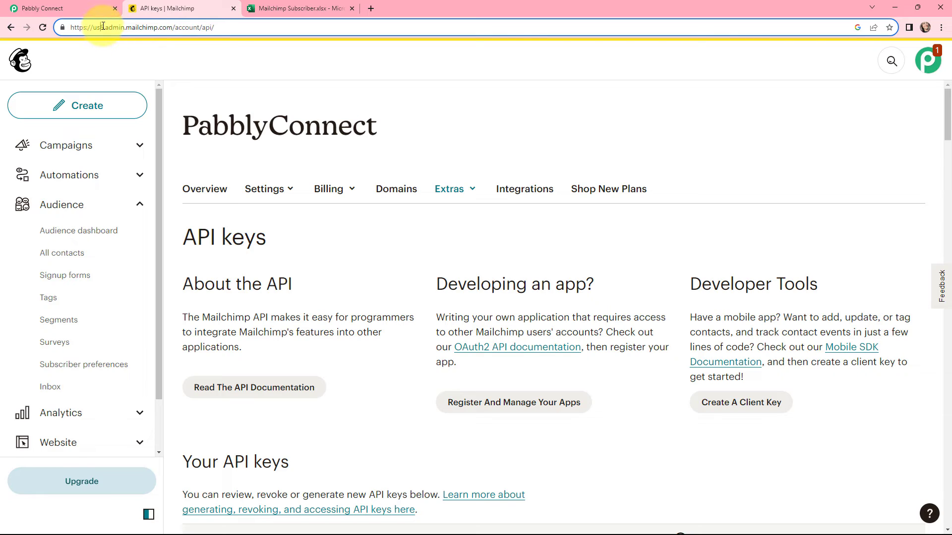
pyautogui.moveTo(100, 27); pyautogui.dragTo(96, 29)
pyautogui.click(81, 10)
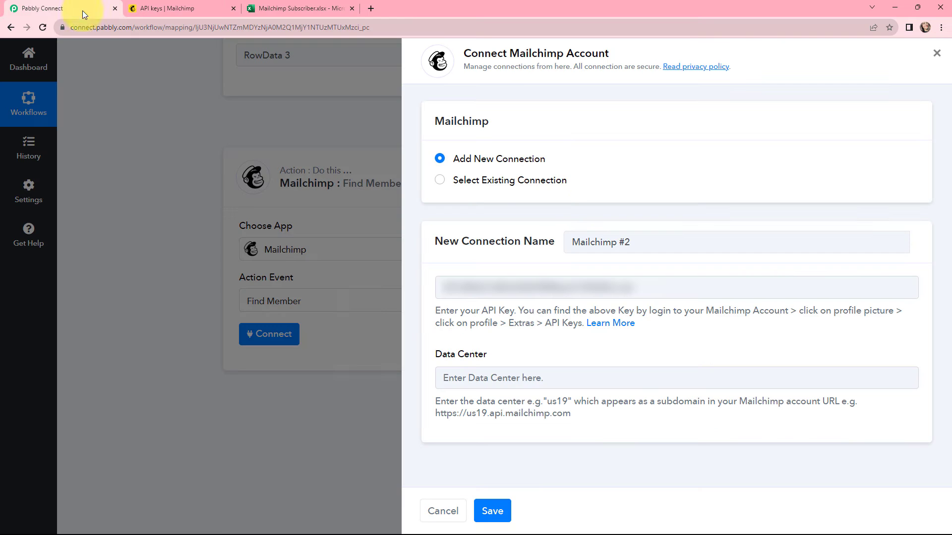
pyautogui.click(512, 379)
pyautogui.hotkey('ctrl', 'v')
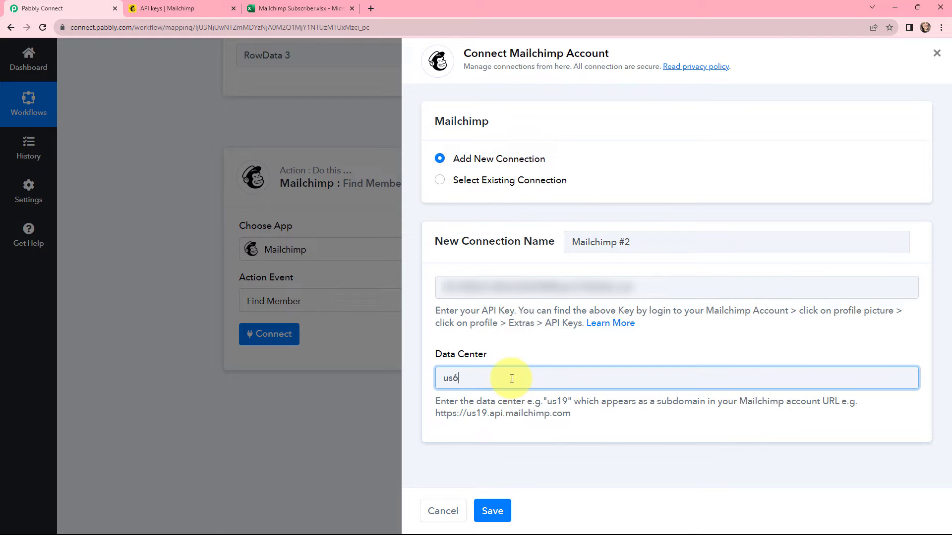
pyautogui.click(490, 507)
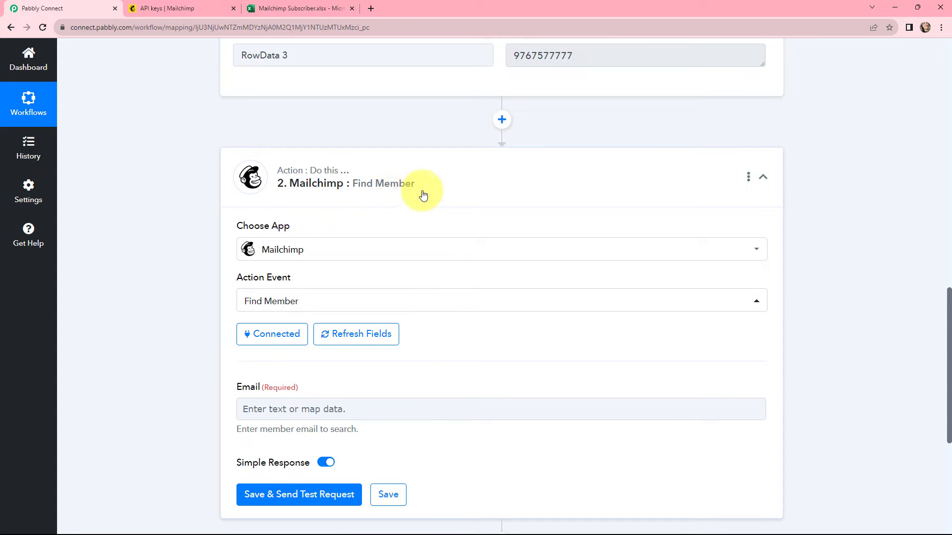
# - Map the Find Member email field to RowData 2 from the Microsoft Excel trigger
pyautogui.scroll(-1, 443, 193)
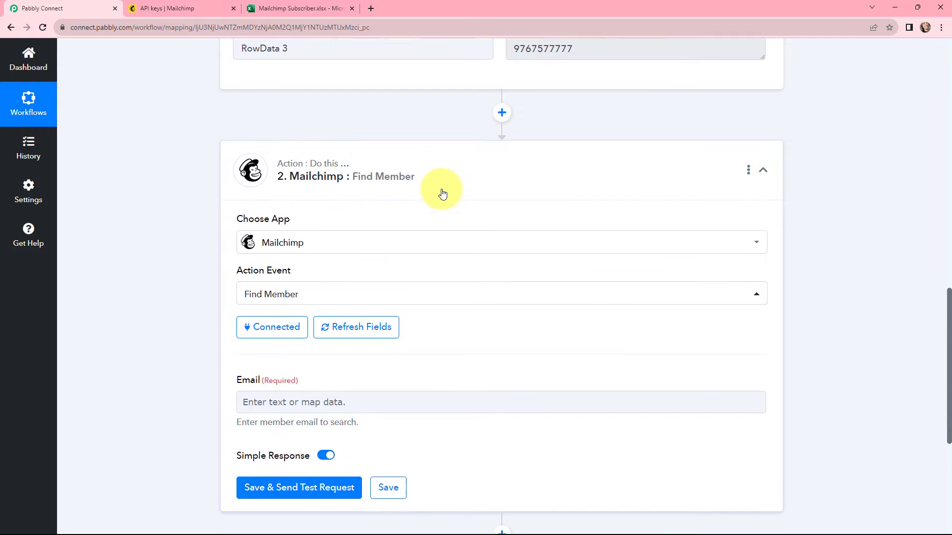
pyautogui.scroll(-3, 443, 193)
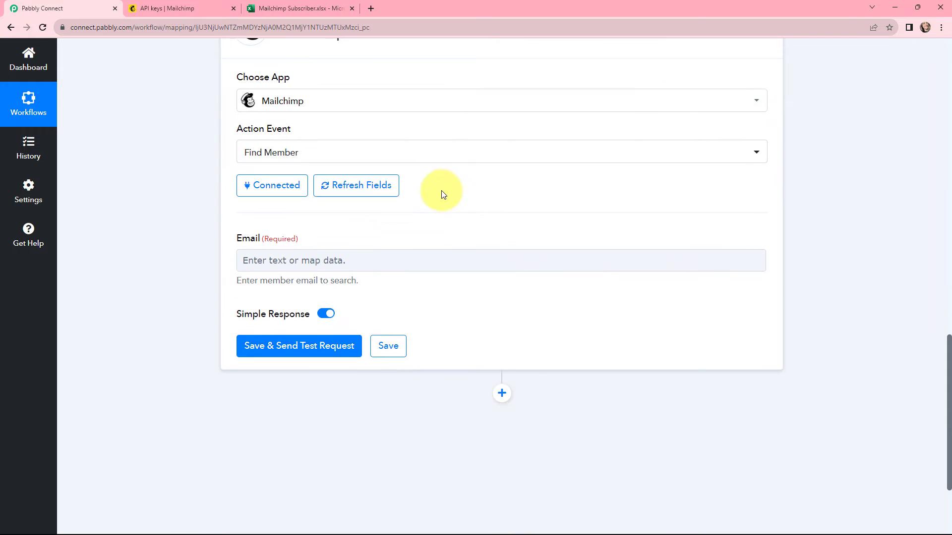
pyautogui.click(368, 257)
pyautogui.click(358, 353)
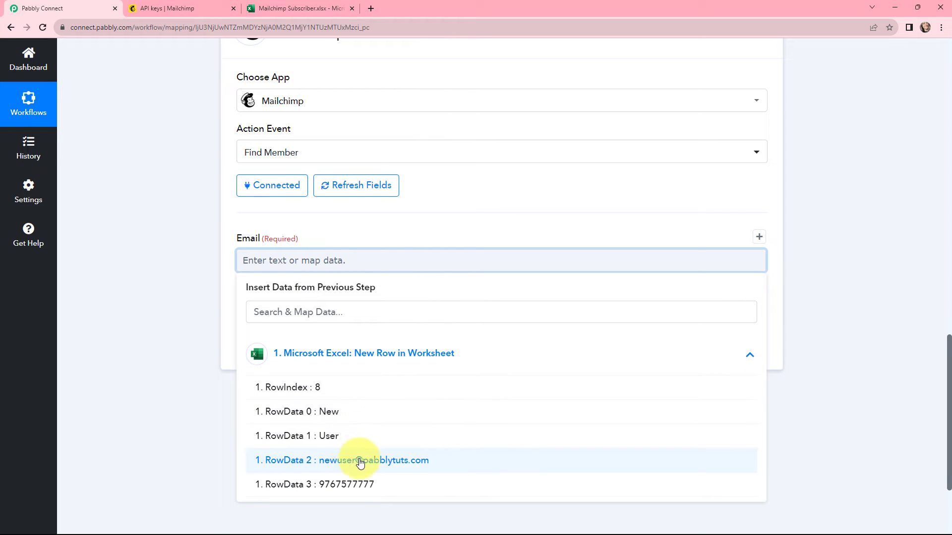
pyautogui.click(442, 461)
pyautogui.click(424, 236)
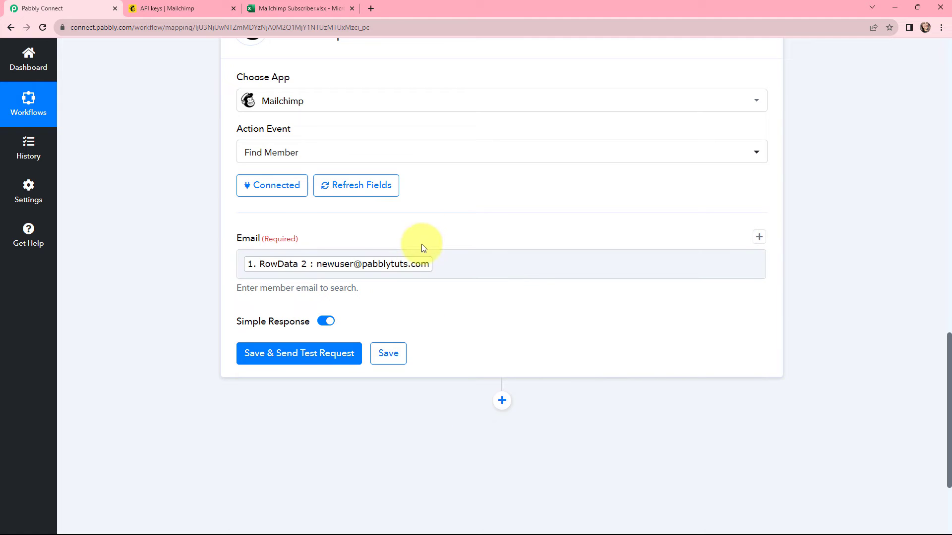
# - Save the Find Member action, send a test request, and review the received response
pyautogui.scroll(2, 411, 269)
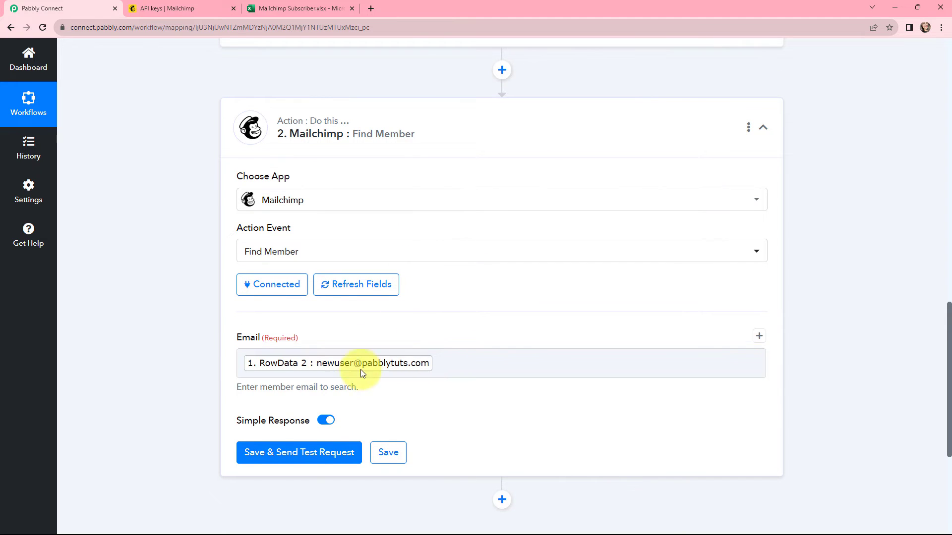
pyautogui.click(314, 451)
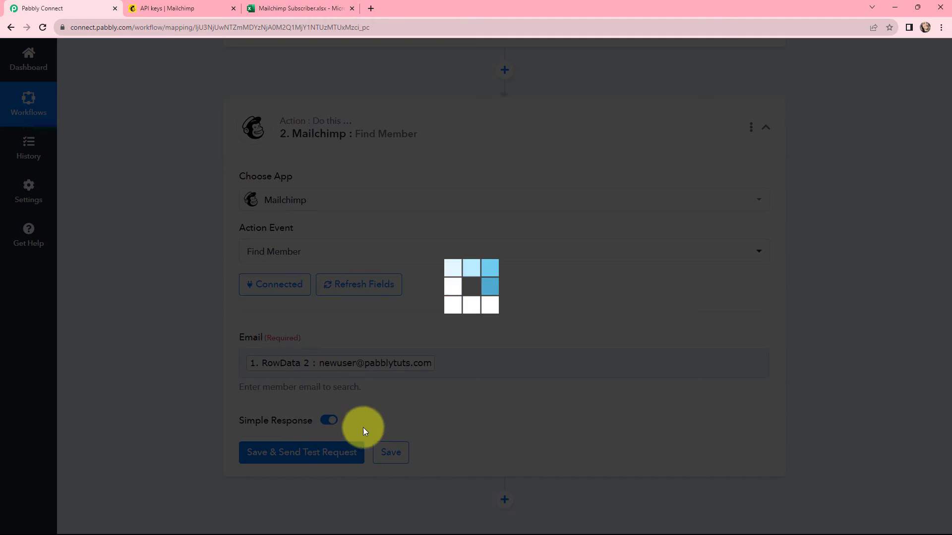
pyautogui.scroll(-4, 447, 372)
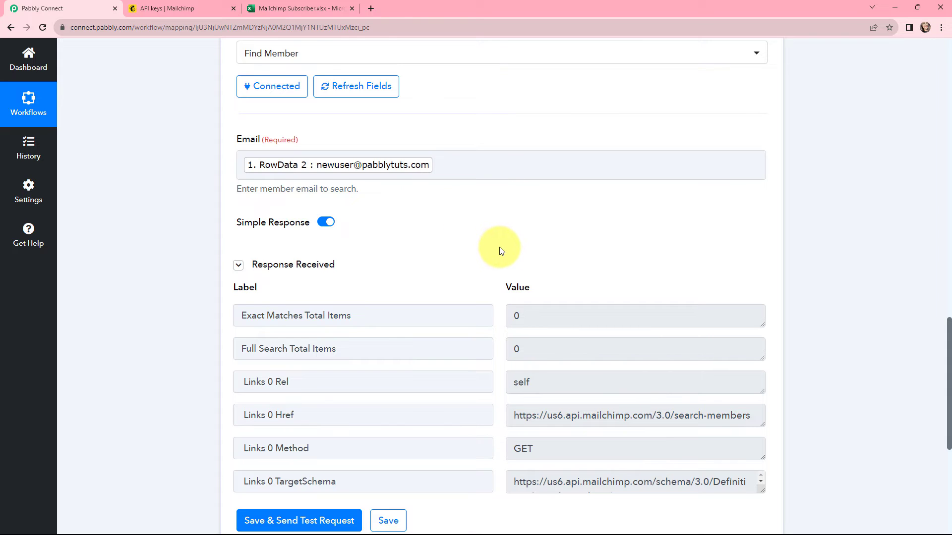
# - Add a Filter by Pabbly step that continues only if Find Member's Exact Matches Total Items is Equal to 0
pyautogui.scroll(-1, 501, 251)
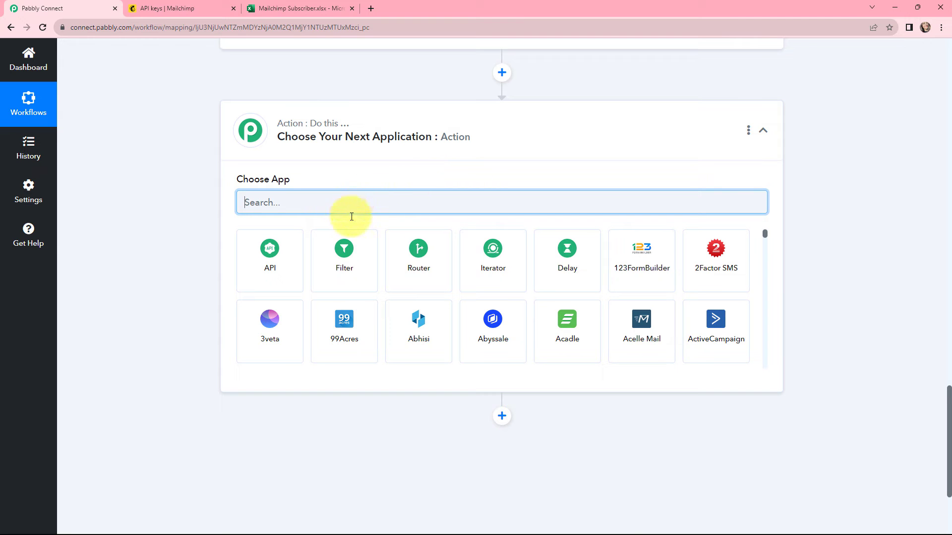
pyautogui.click(349, 249)
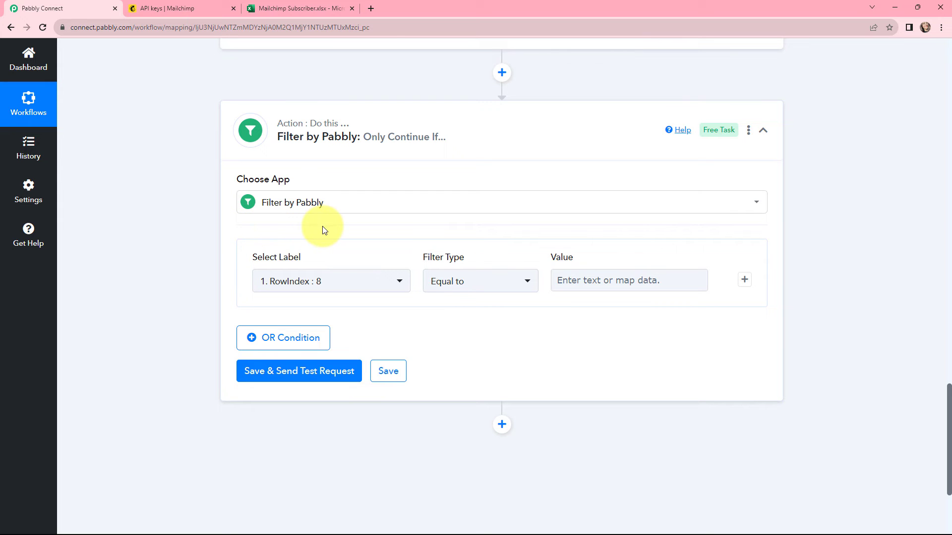
pyautogui.click(331, 283)
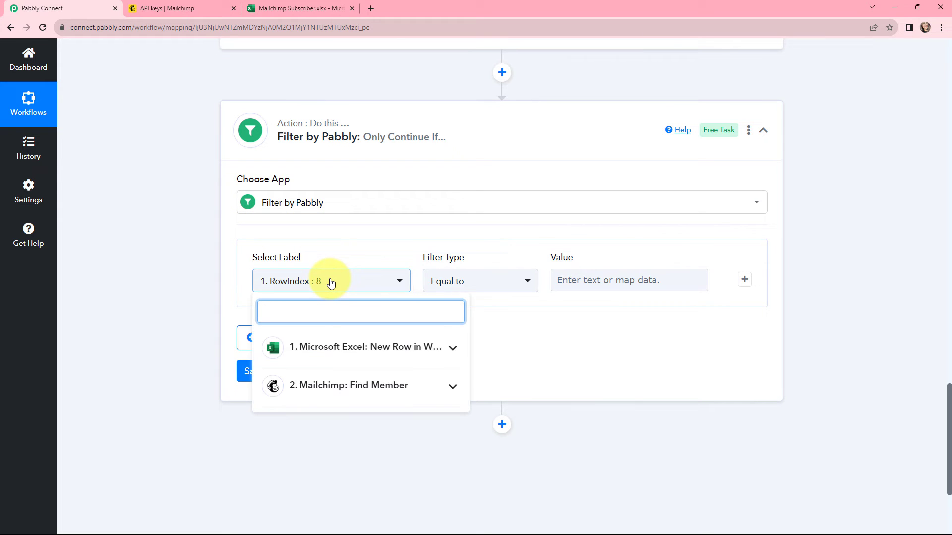
pyautogui.click(322, 384)
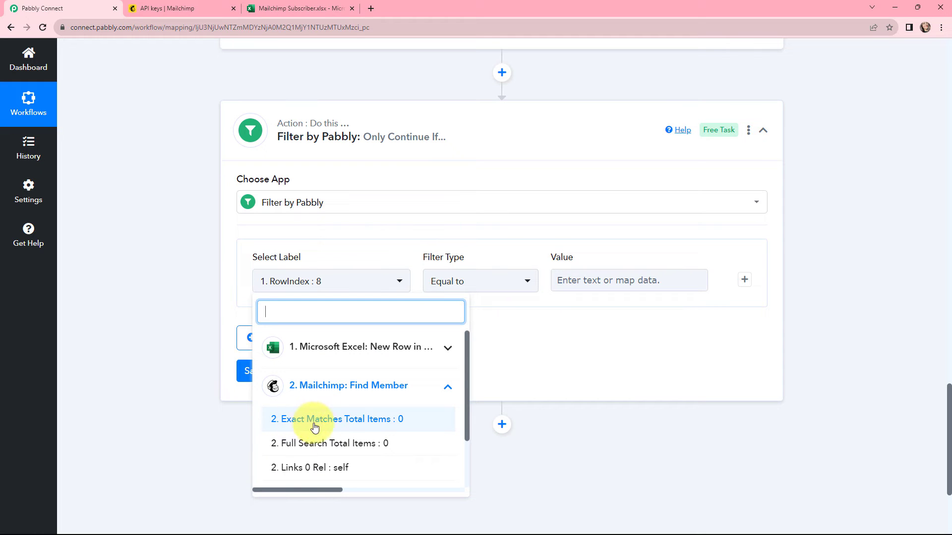
pyautogui.click(376, 423)
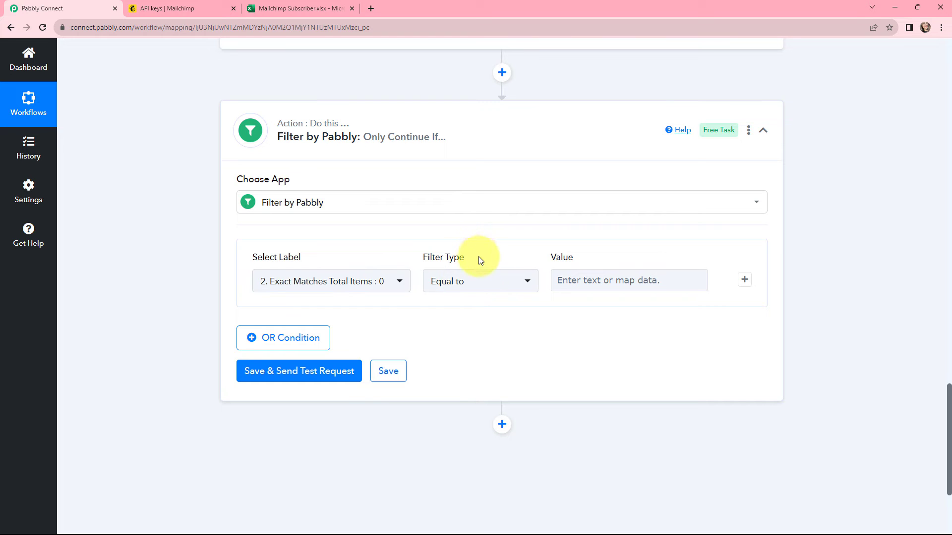
pyautogui.click(597, 281)
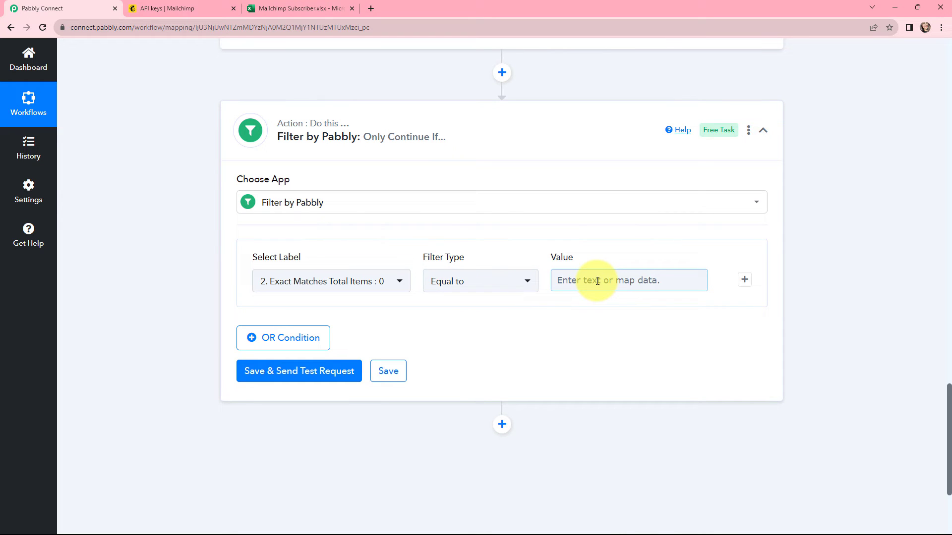
pyautogui.write('0')
pyautogui.click(240, 287)
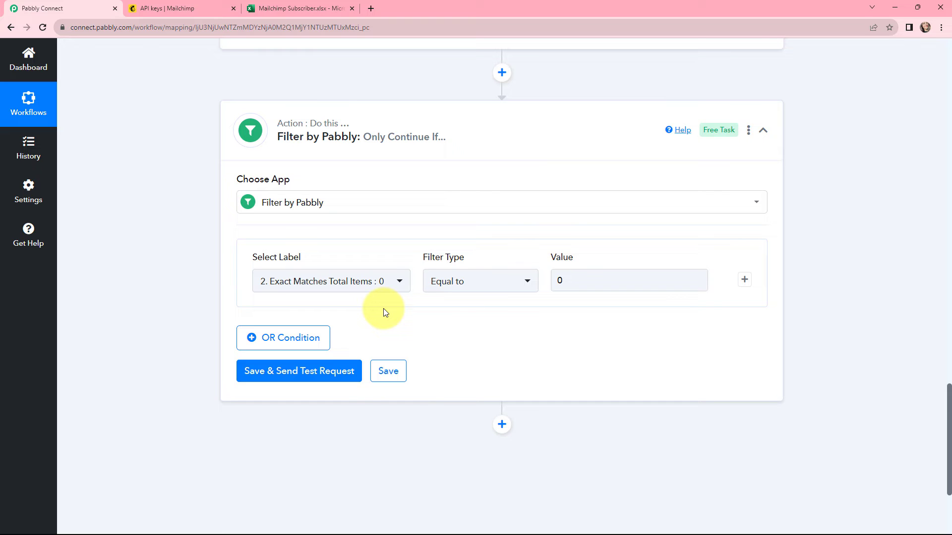
# - Save the filter step, send a test request, and review the condition response
pyautogui.click(302, 371)
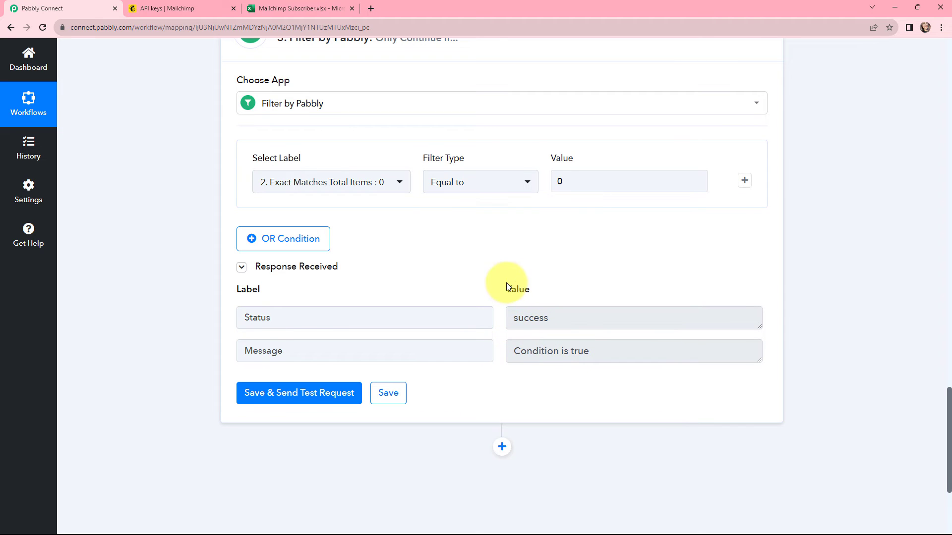
pyautogui.scroll(1, 434, 277)
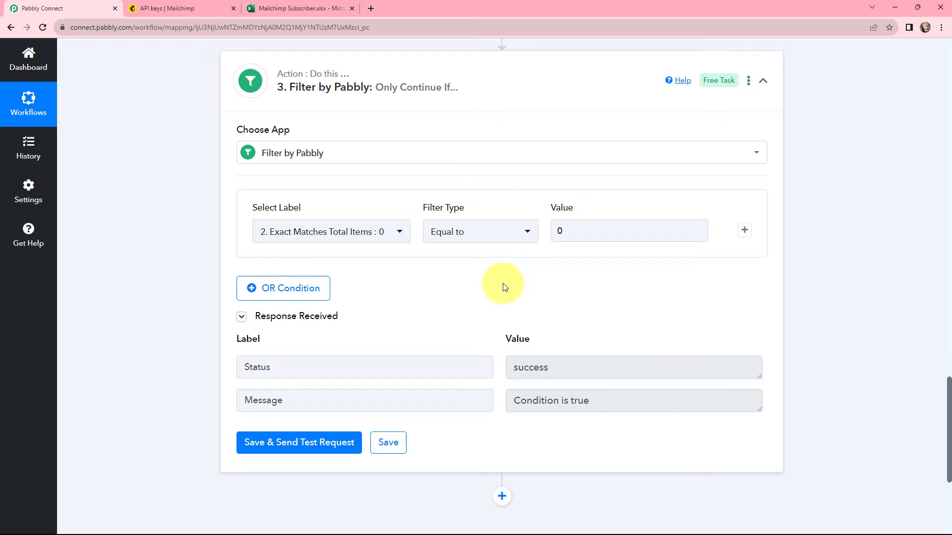
# - Add a Mailchimp action step after the filter with the action event Add New Member with Custom Fields
pyautogui.scroll(-5, 479, 284)
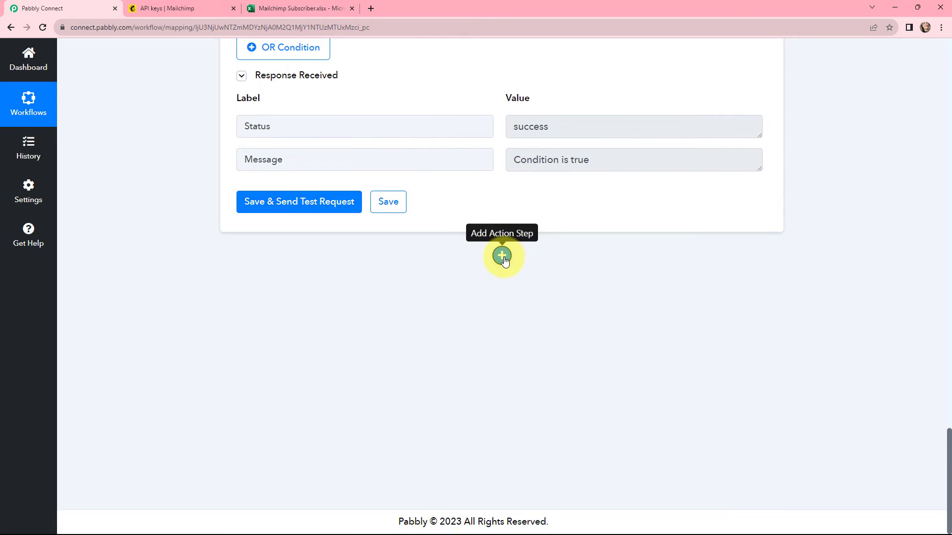
pyautogui.click(502, 259)
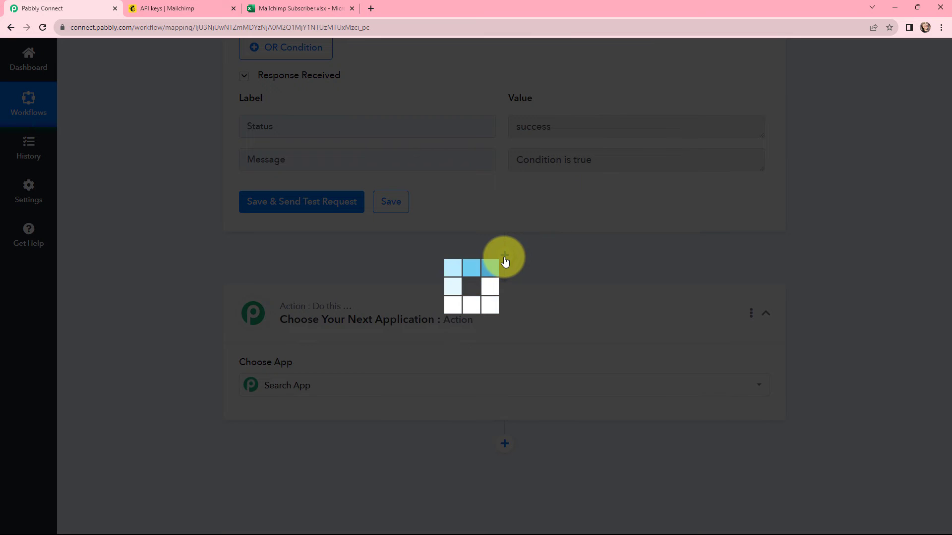
pyautogui.scroll(-1, 463, 315)
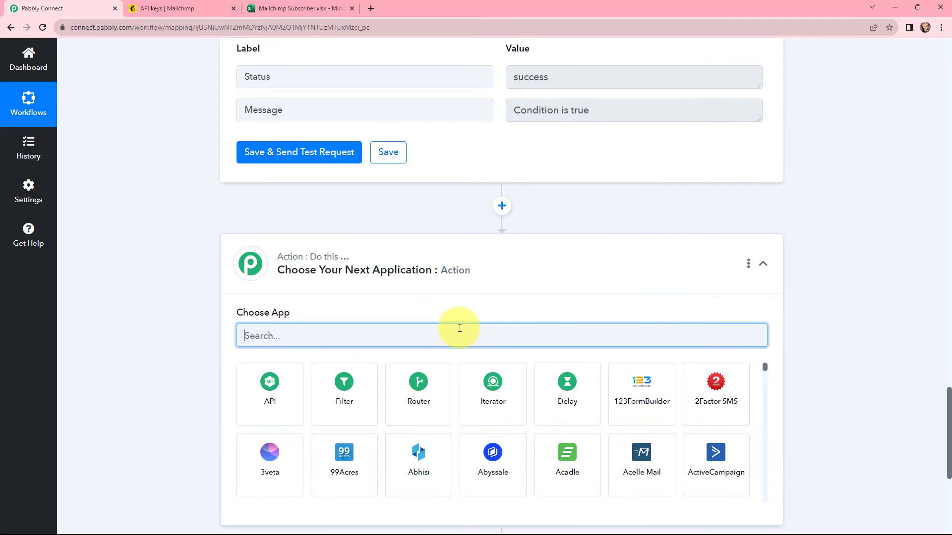
pyautogui.write('mailch')
pyautogui.click(270, 386)
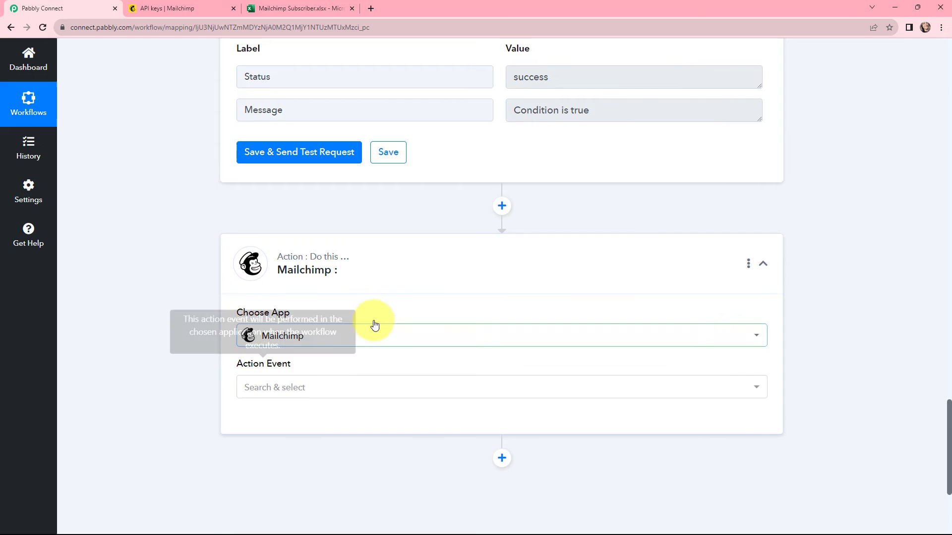
pyautogui.scroll(-3, 408, 302)
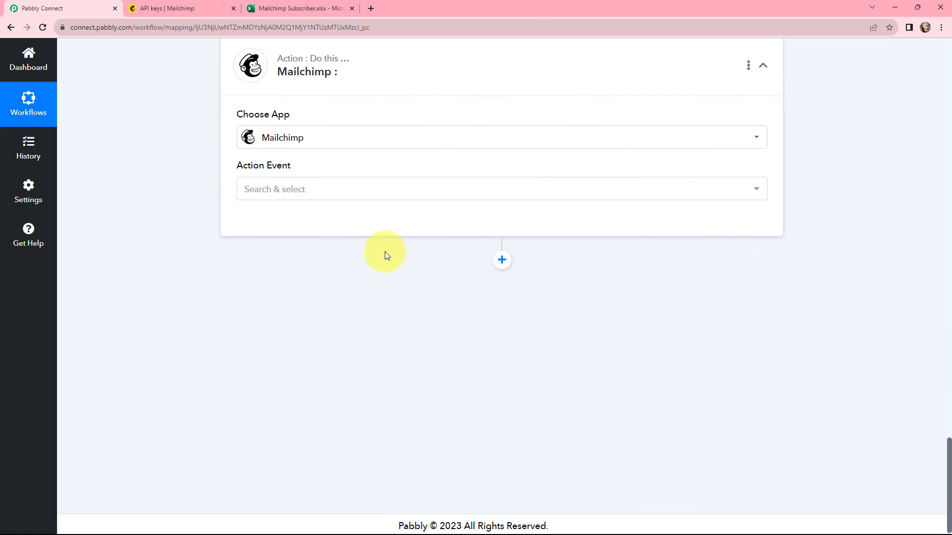
pyautogui.click(358, 198)
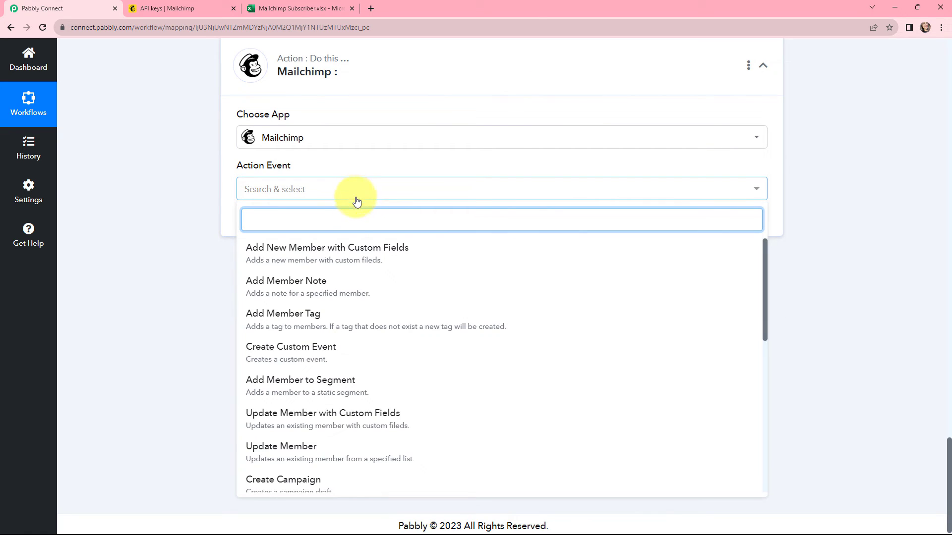
pyautogui.click(410, 254)
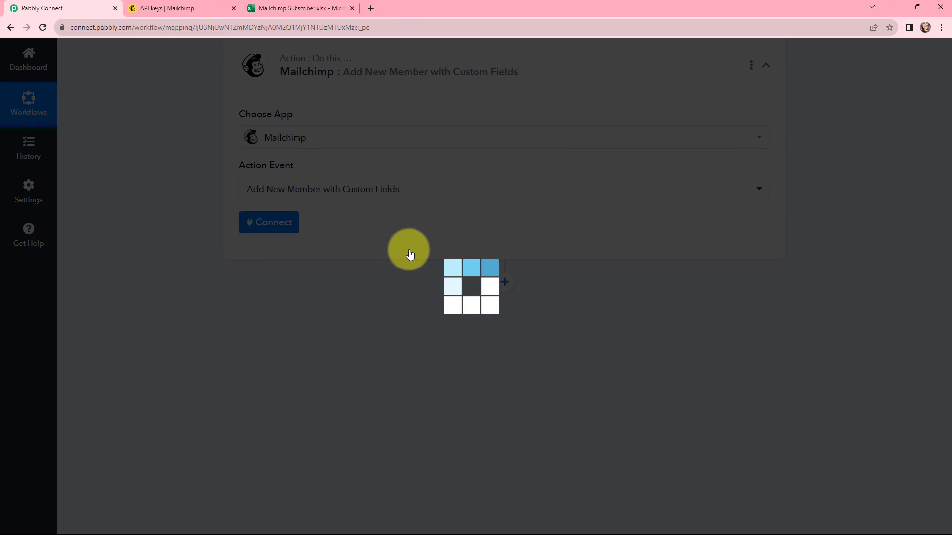
# - Connect the new Mailchimp action through the existing connection Mailchimp #2 and keep PabblyConnect as its audience list
pyautogui.click(265, 223)
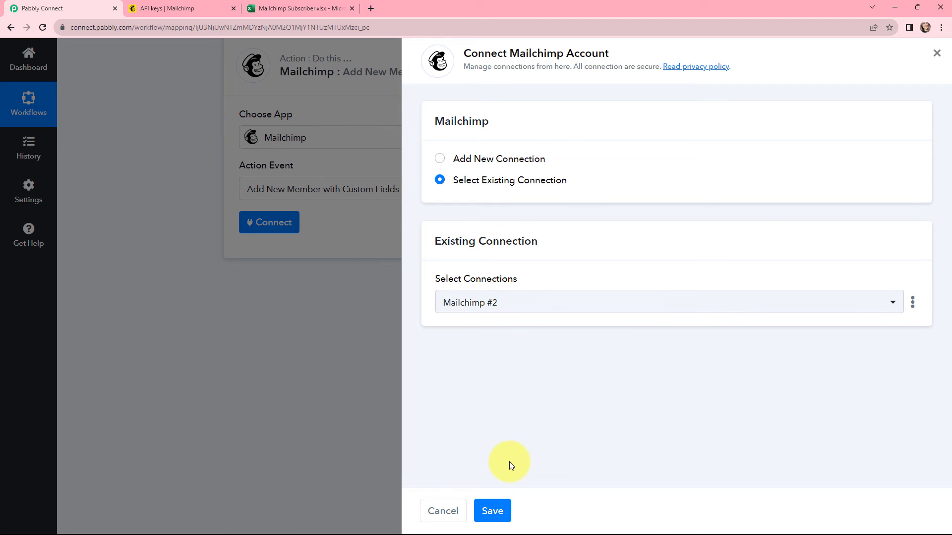
pyautogui.click(493, 511)
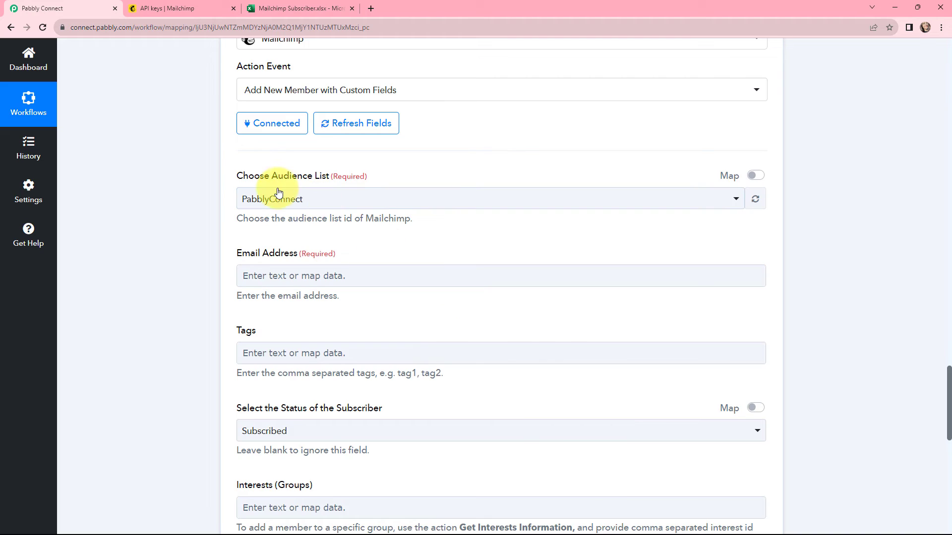
pyautogui.click(332, 204)
pyautogui.click(378, 169)
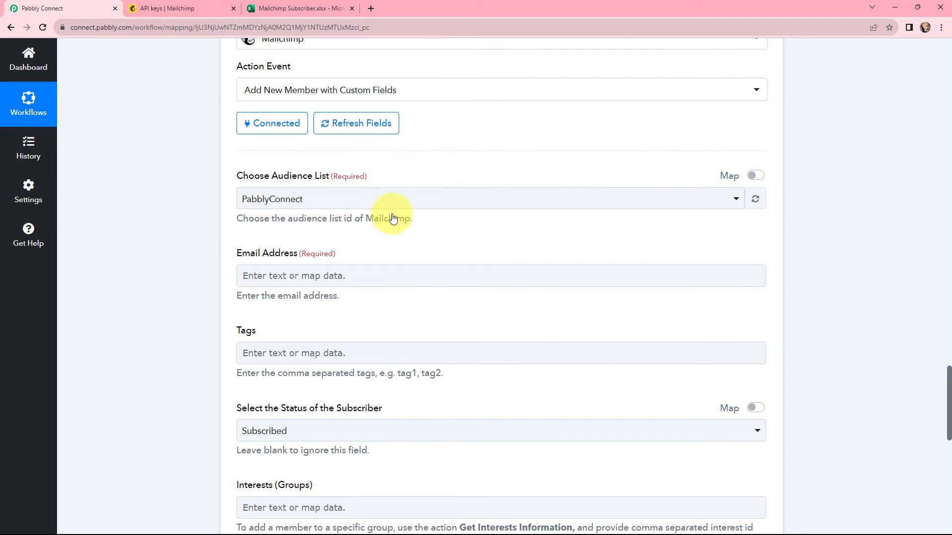
# - Map the new member's Email Address field to RowData 2 from the Microsoft Excel trigger
pyautogui.scroll(-2, 386, 232)
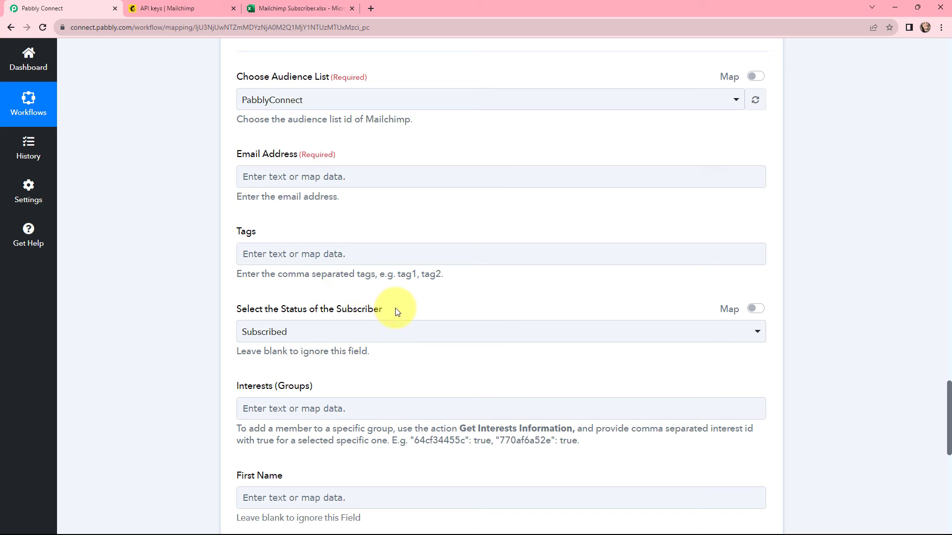
pyautogui.click(394, 178)
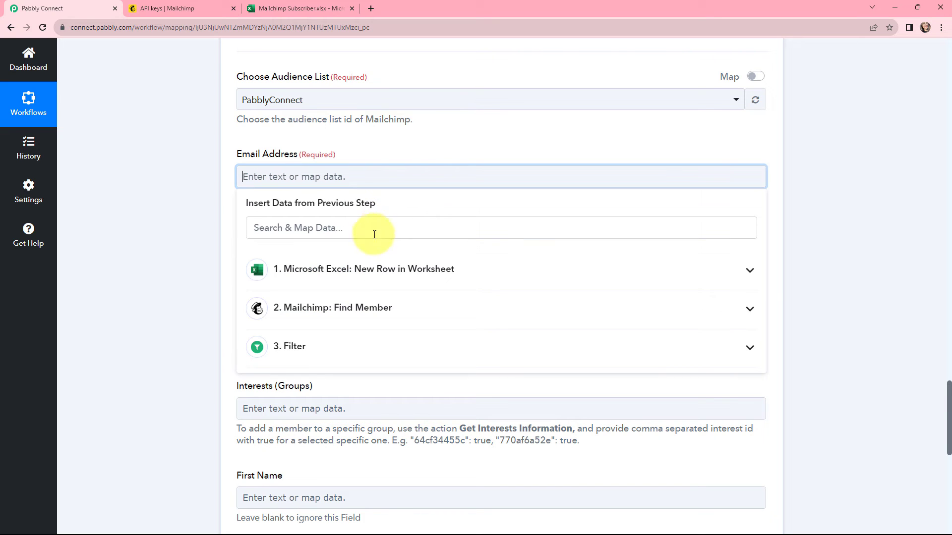
pyautogui.click(369, 268)
pyautogui.click(376, 377)
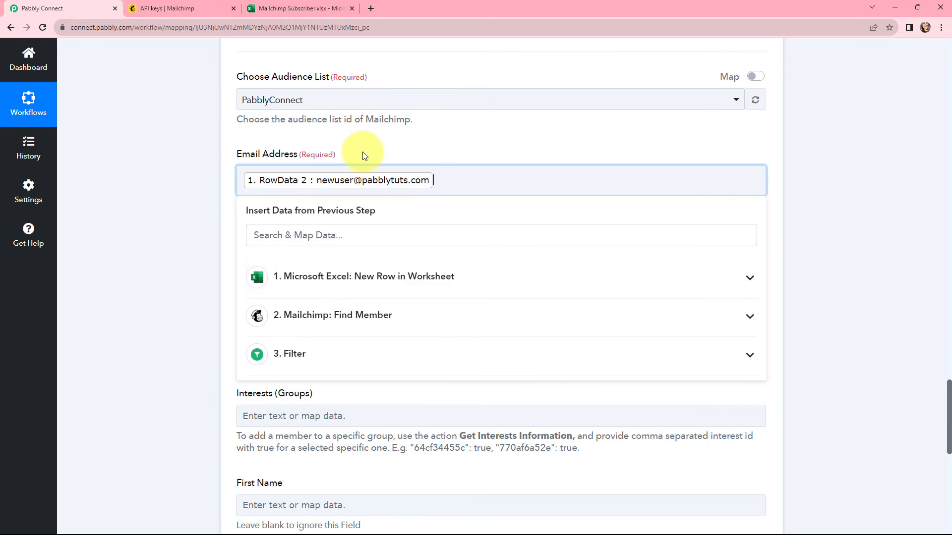
pyautogui.click(362, 152)
# - Check the available subscriber status options and keep Subscribed selected
pyautogui.scroll(-1, 363, 198)
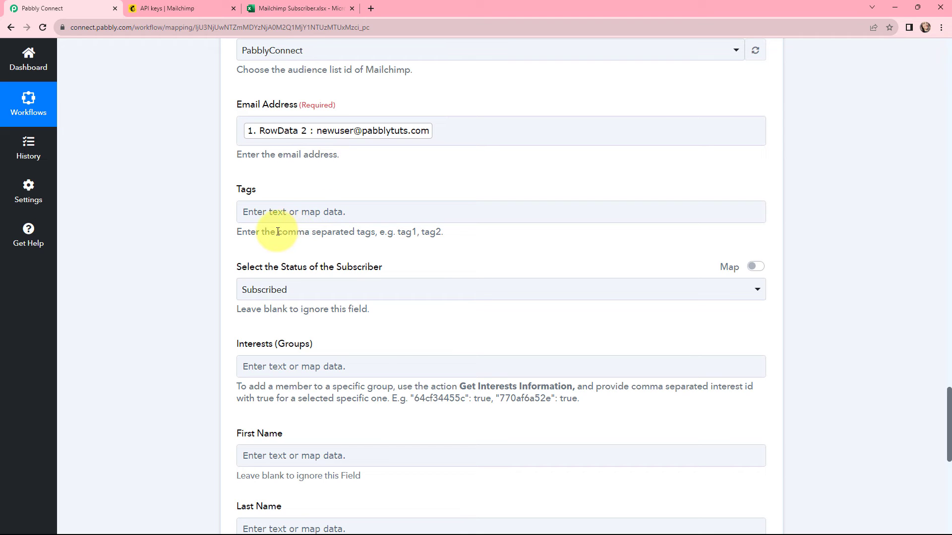
pyautogui.scroll(-1, 328, 234)
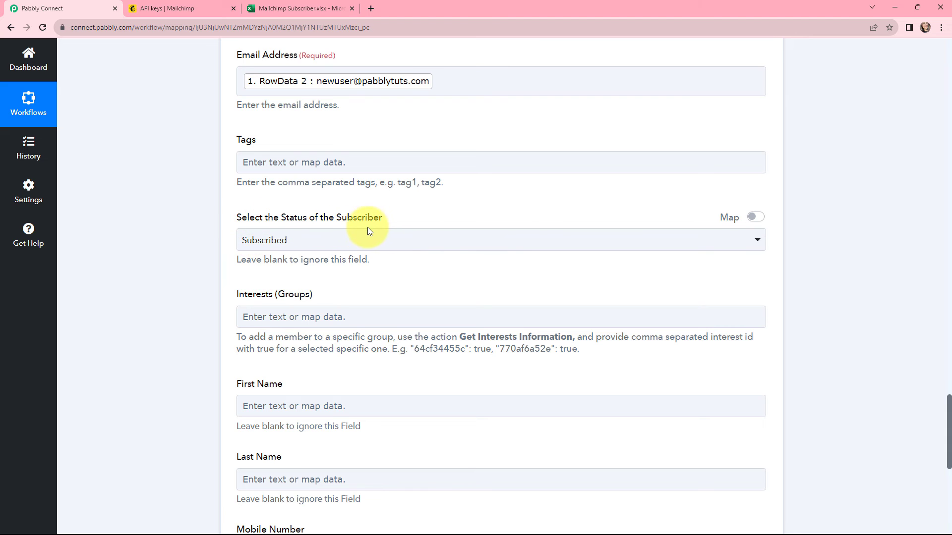
pyautogui.click(369, 240)
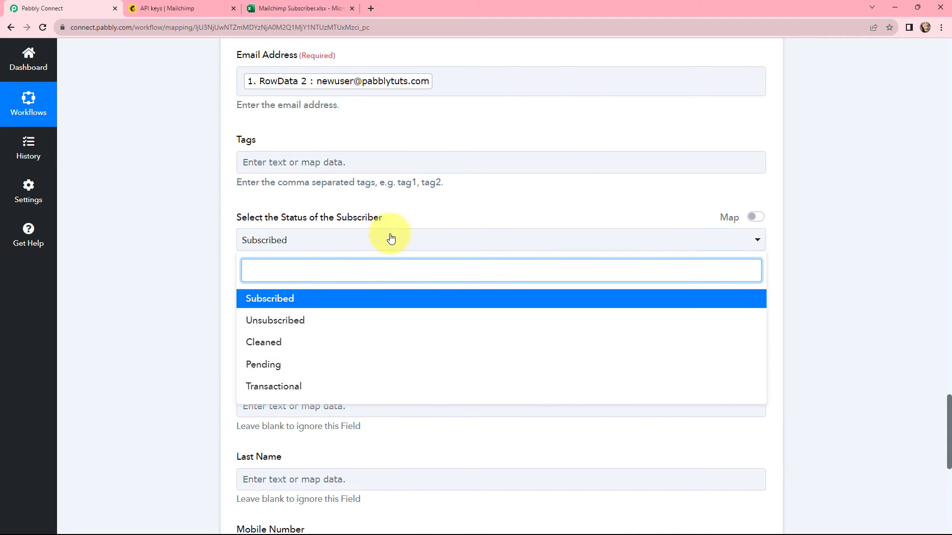
pyautogui.click(413, 205)
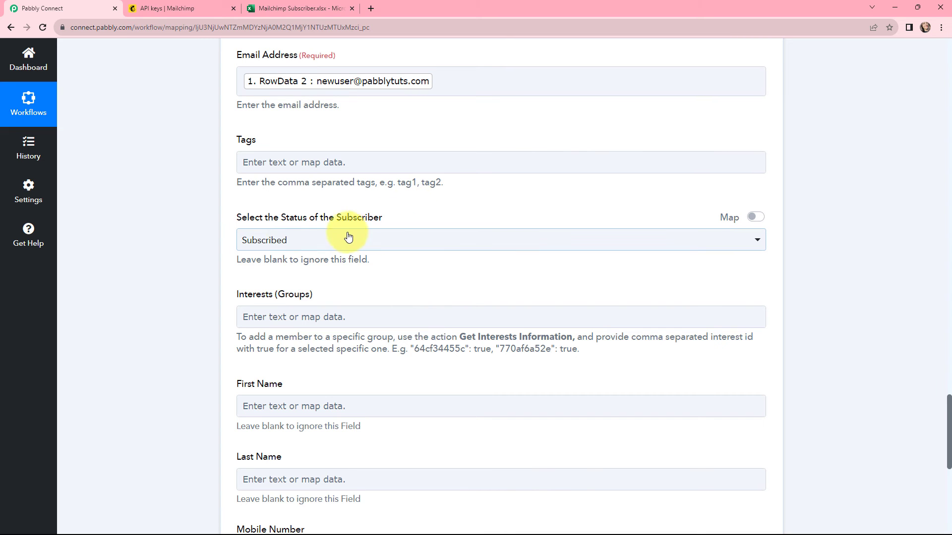
# - Map First Name to RowData 0 and Last Name to RowData 1 from the Microsoft Excel trigger
pyautogui.scroll(-3, 399, 217)
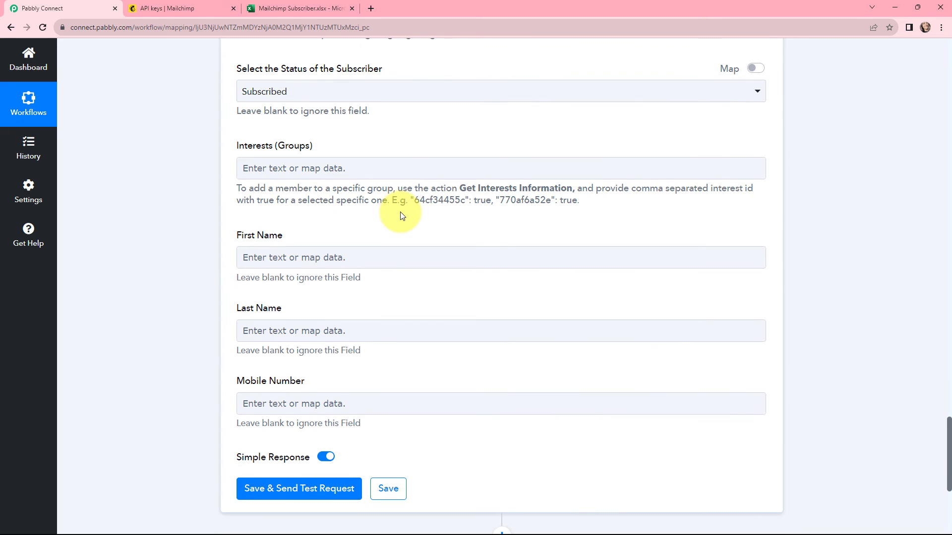
pyautogui.click(316, 257)
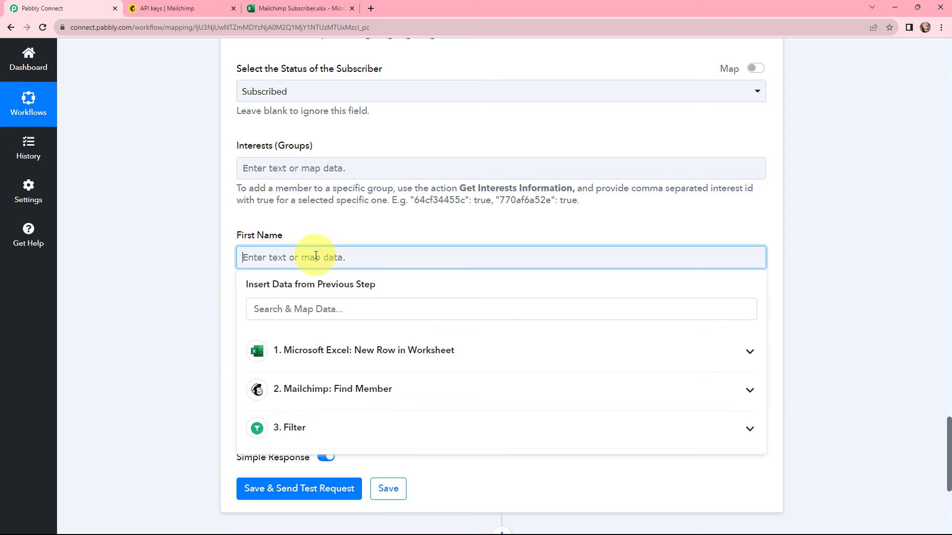
pyautogui.click(315, 351)
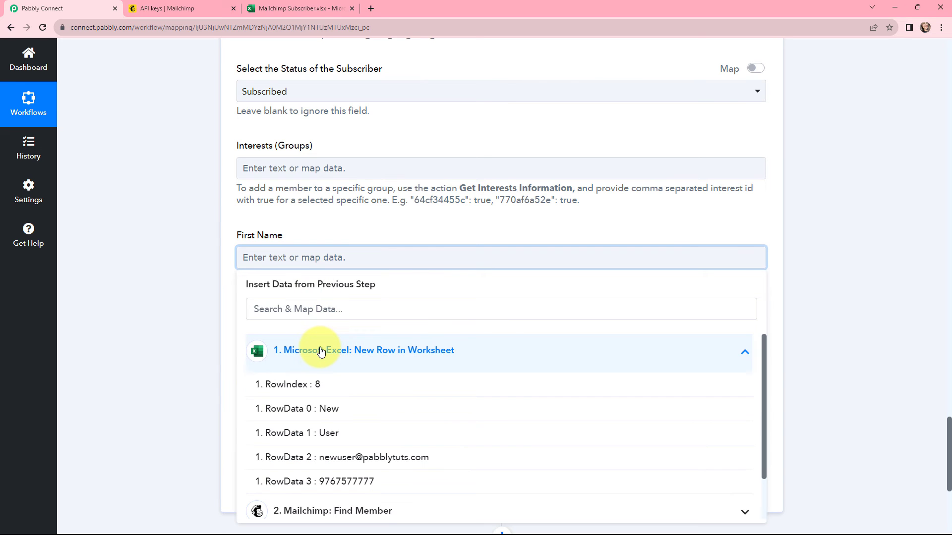
pyautogui.click(348, 415)
pyautogui.scroll(-2, 389, 253)
pyautogui.click(432, 238)
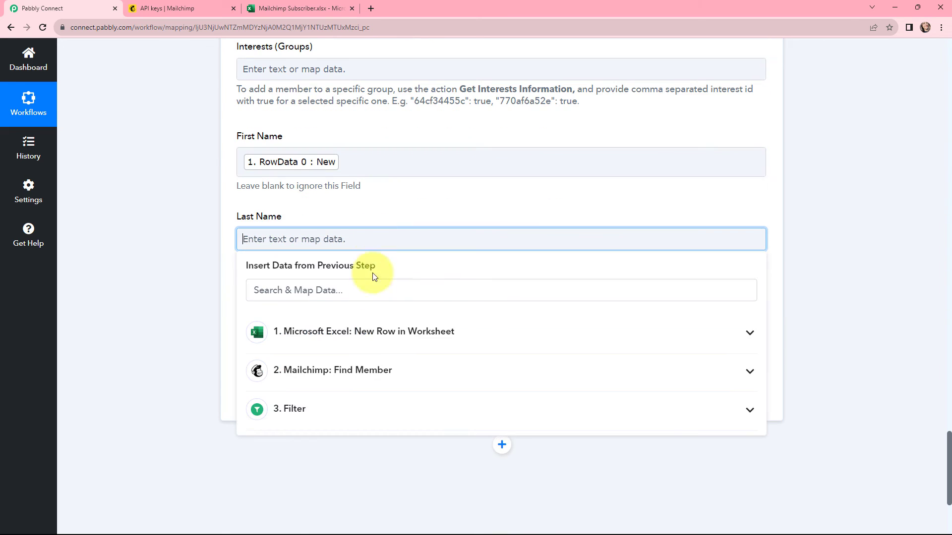
pyautogui.click(372, 331)
pyautogui.click(372, 406)
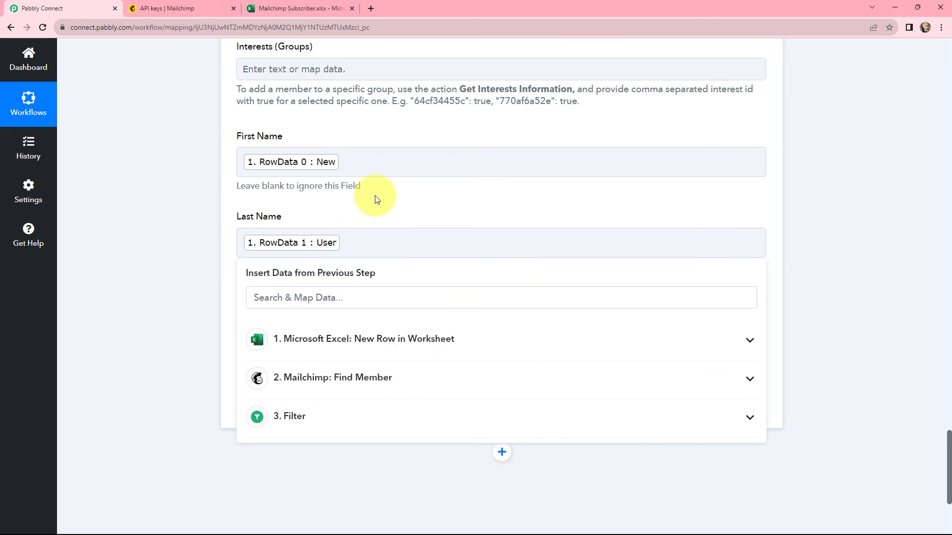
# - Map the Mobile Number field to RowData 3 from the Microsoft Excel trigger
pyautogui.click(354, 320)
pyautogui.click(334, 414)
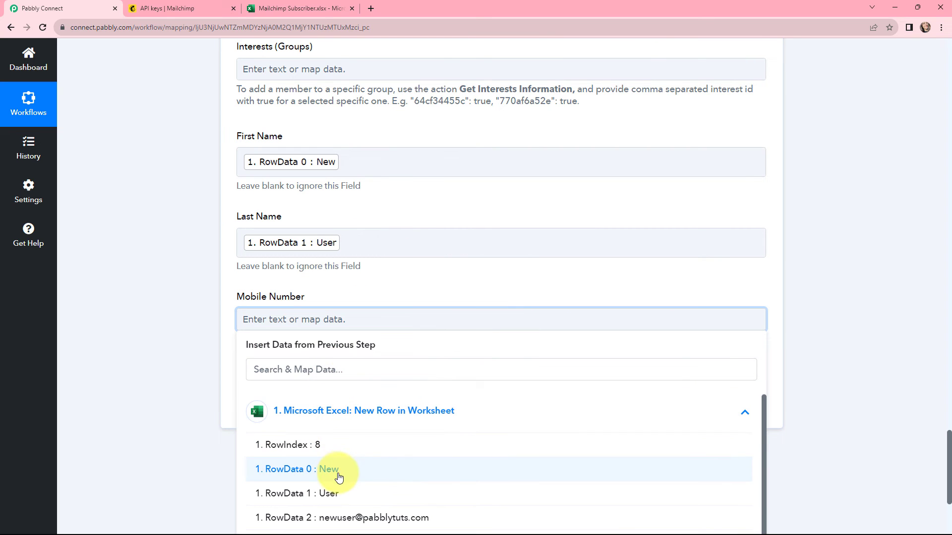
pyautogui.scroll(-1, 340, 484)
pyautogui.click(347, 514)
pyautogui.click(374, 296)
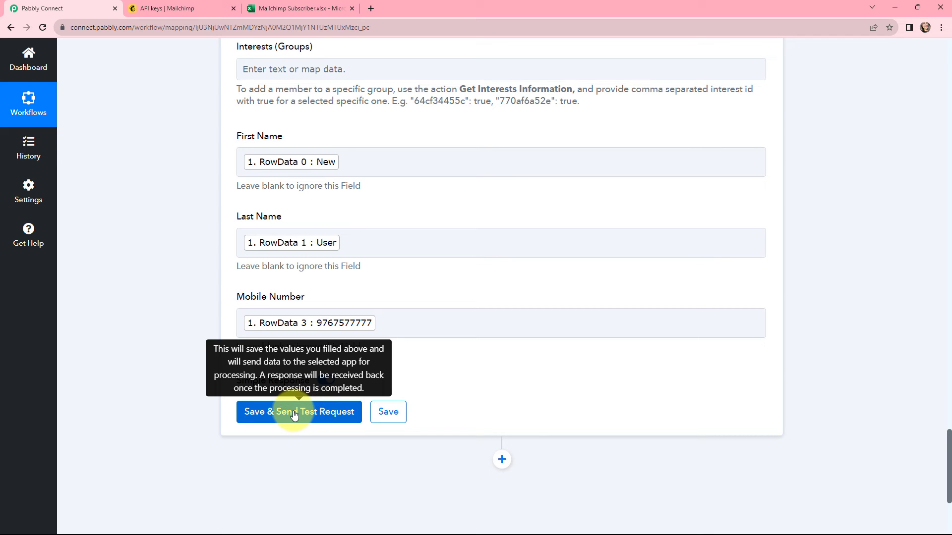
# - Save the Add New Member with Custom Fields action, send a test request, and review the returned member details
pyautogui.click(274, 411)
pyautogui.scroll(-4, 486, 347)
pyautogui.scroll(-3, 487, 346)
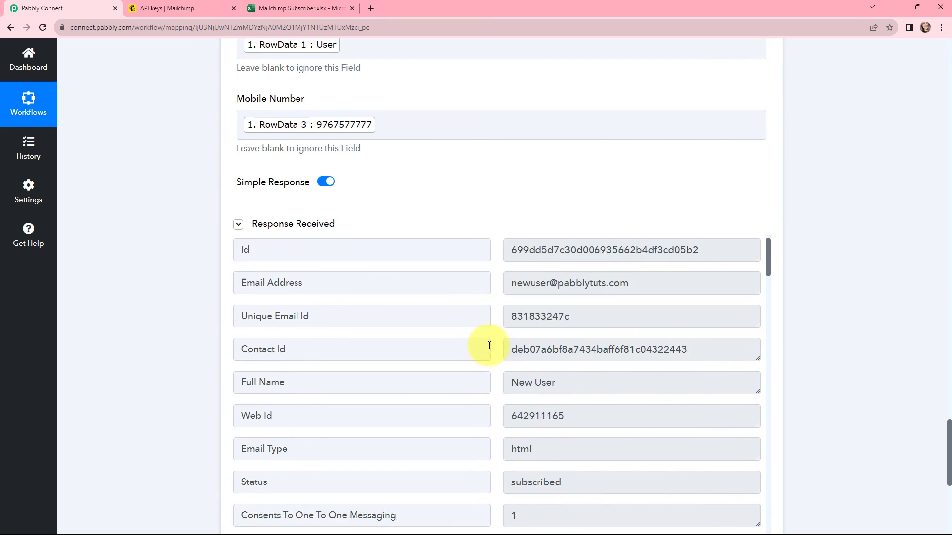
pyautogui.scroll(3, 486, 341)
pyautogui.click(505, 278)
pyautogui.moveTo(506, 279); pyautogui.dragTo(717, 274)
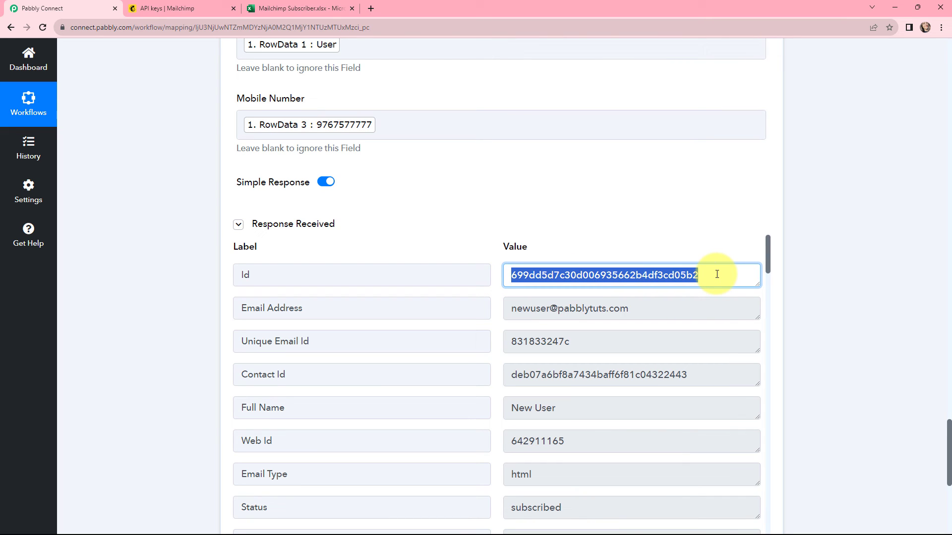
pyautogui.click(717, 274)
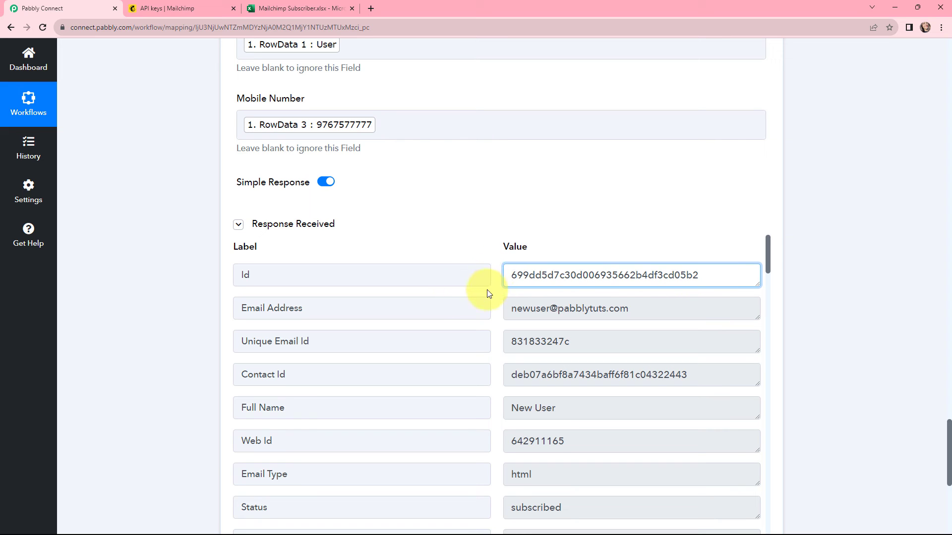
pyautogui.scroll(-1, 494, 299)
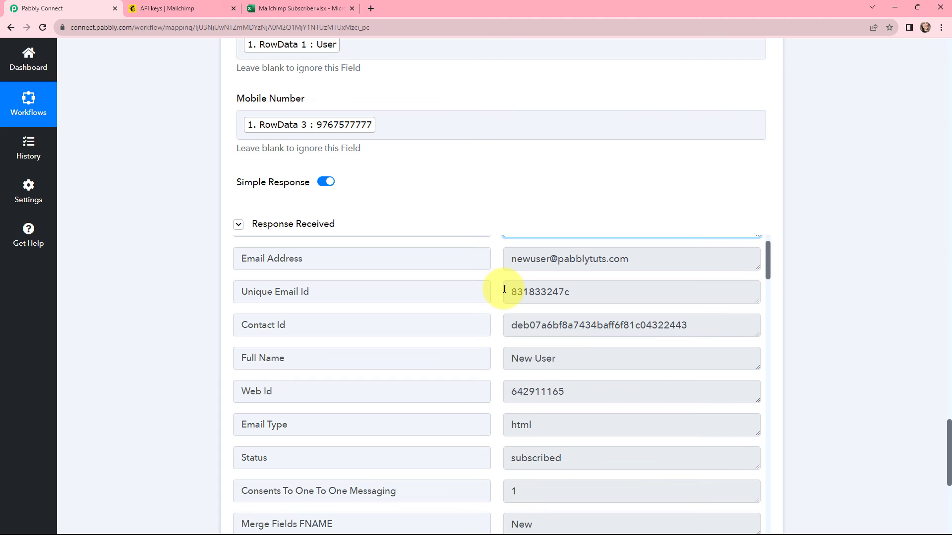
pyautogui.scroll(-2, 504, 289)
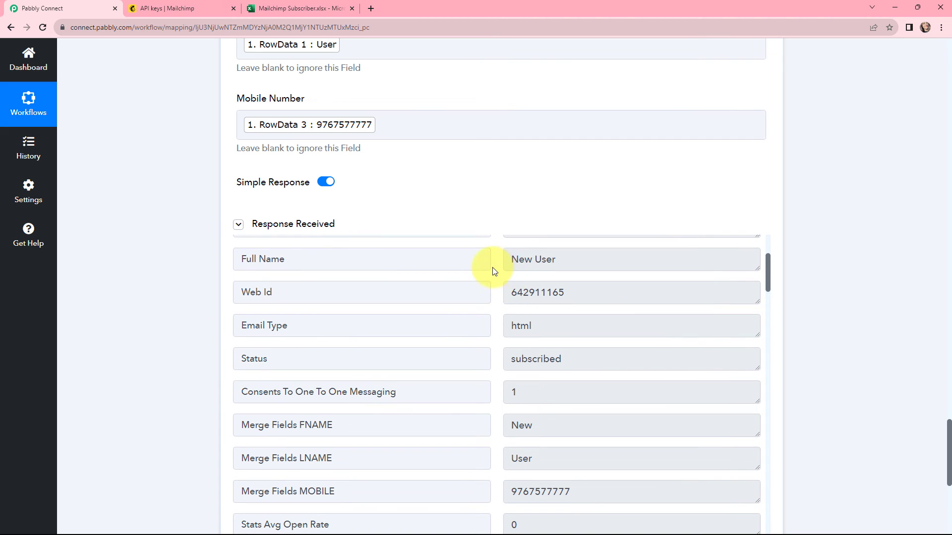
pyautogui.scroll(-4, 501, 282)
pyautogui.scroll(-2, 492, 295)
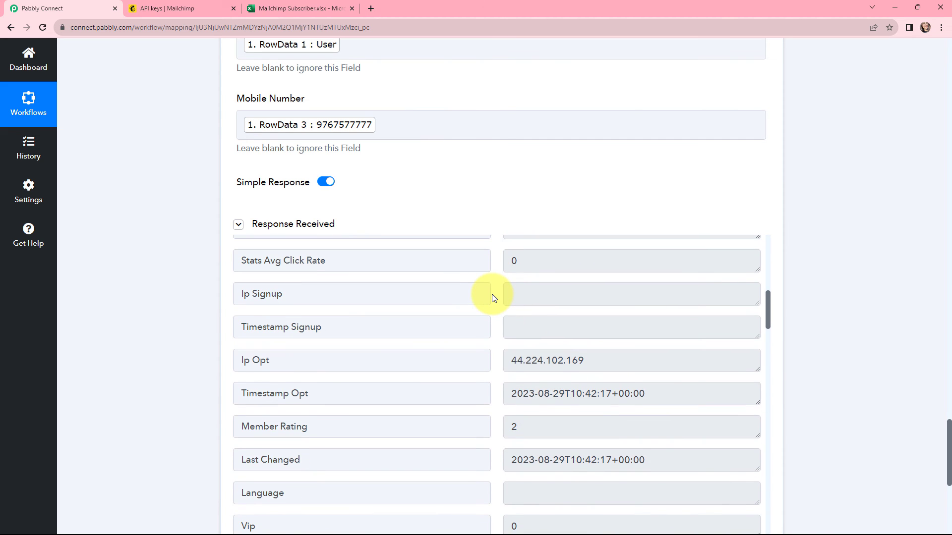
# - Switch to Mailchimp and look for the new subscriber among all audience contacts
pyautogui.click(159, 9)
pyautogui.click(120, 209)
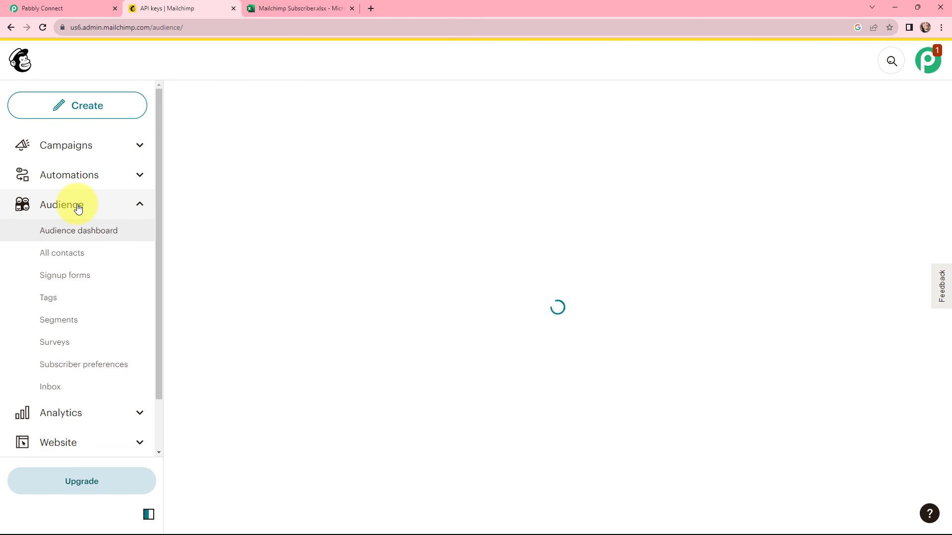
pyautogui.click(74, 252)
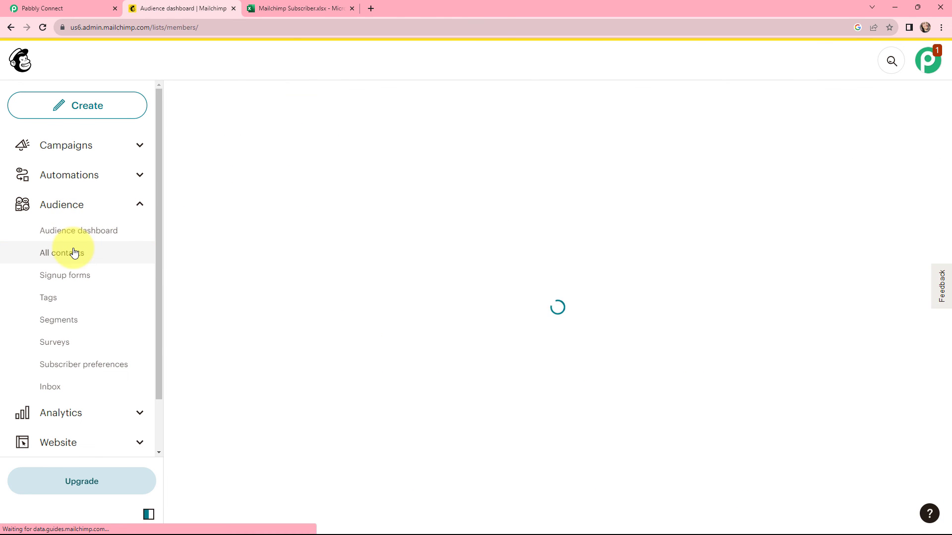
pyautogui.scroll(-1, 443, 248)
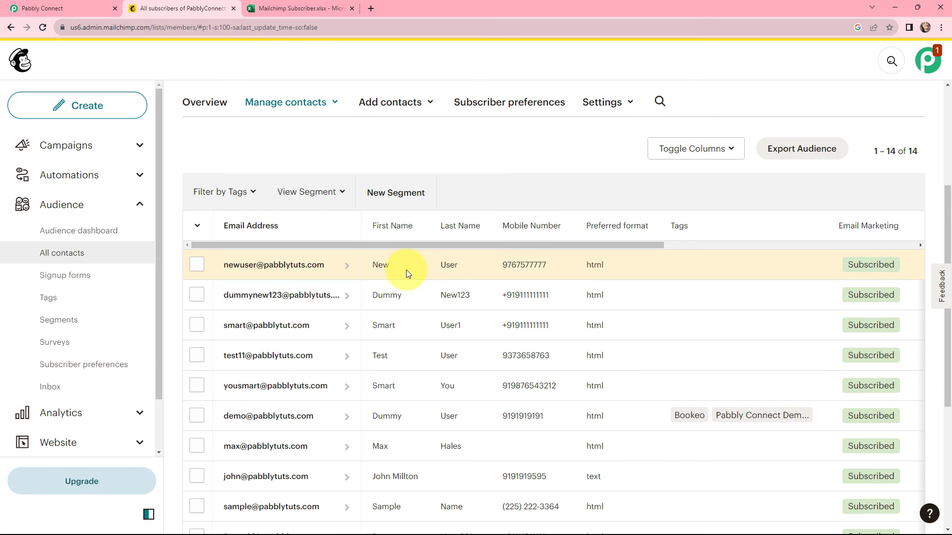
# - Compare row 9 of the Mailchimp Subscriber workbook with the newest Mailchimp contact and open that contact's profile
pyautogui.click(276, 7)
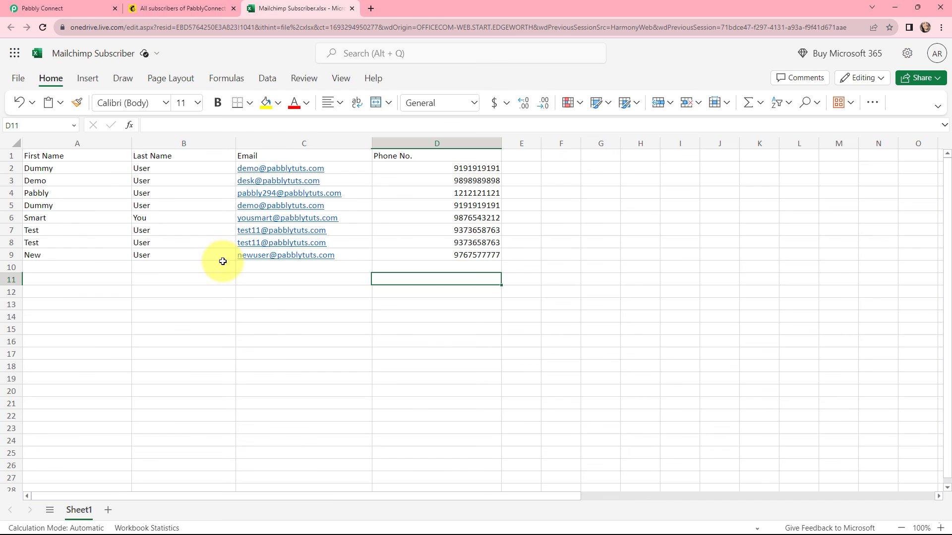
pyautogui.click(81, 255)
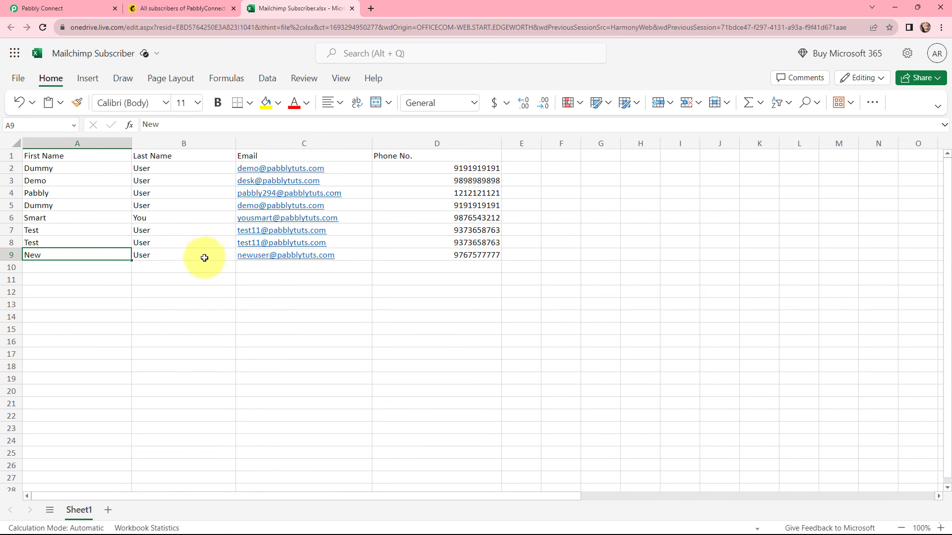
pyautogui.click(144, 7)
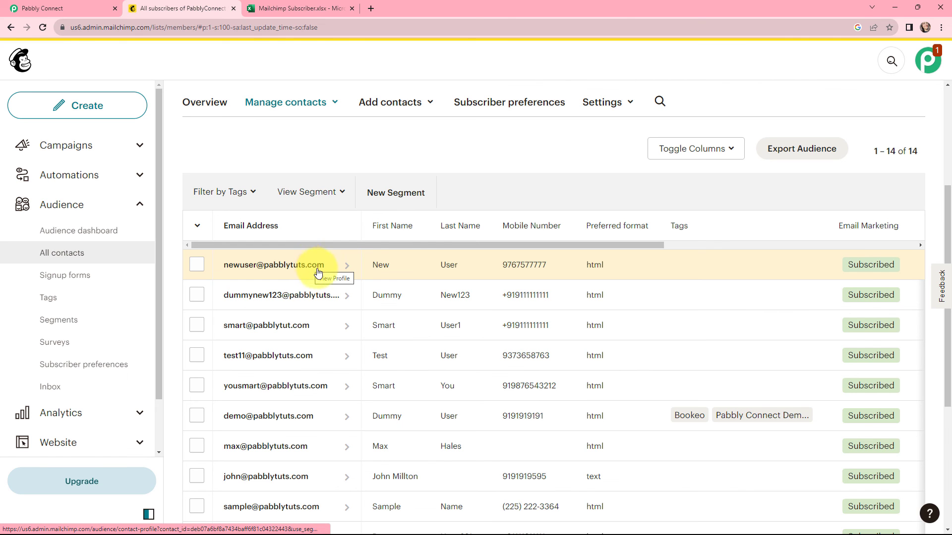
pyautogui.click(341, 262)
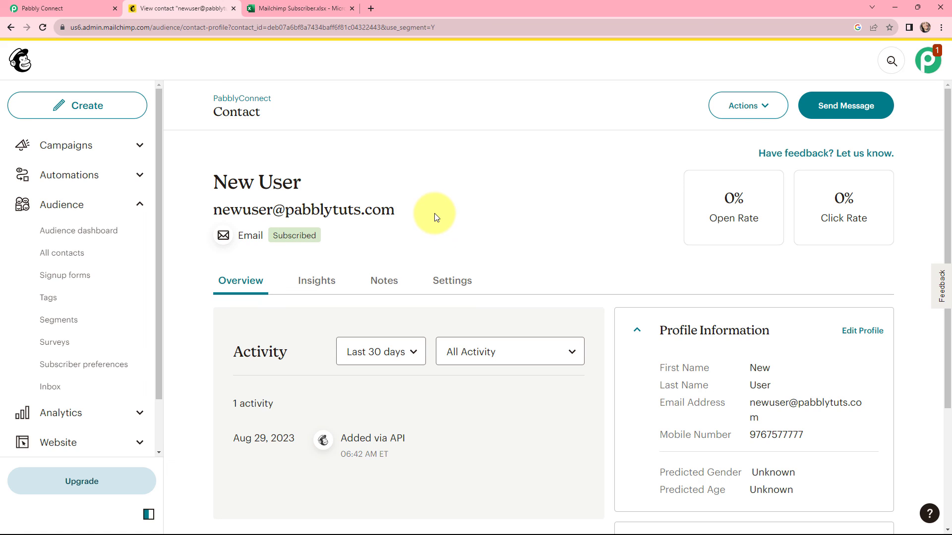